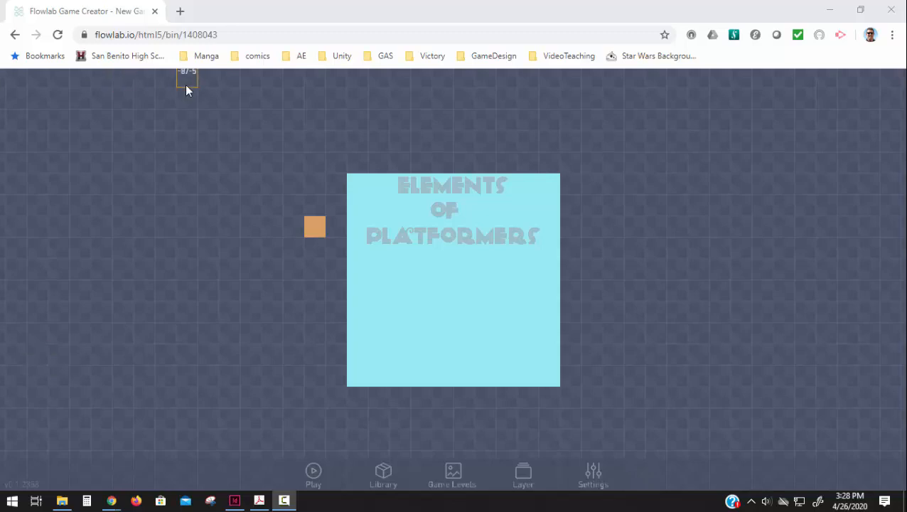
Open flowlab.io in a new browser tab.
left_click(181, 12)
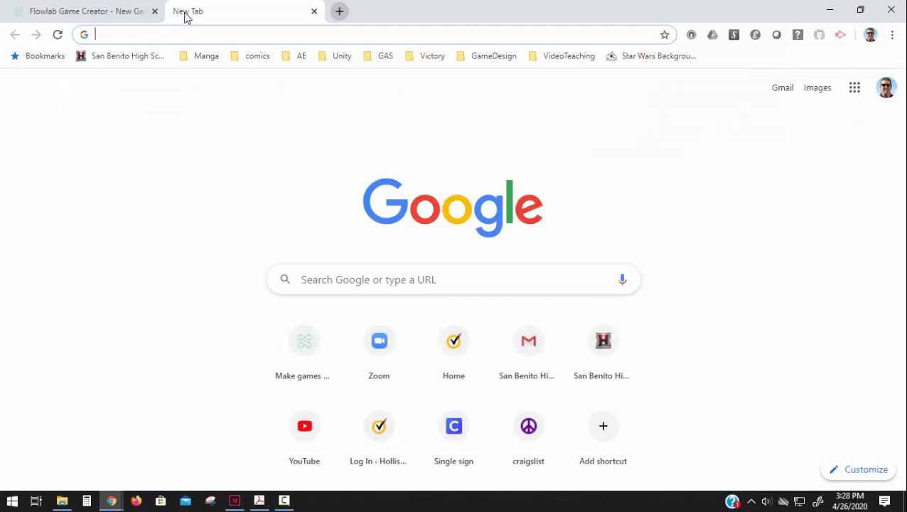
type("flo")
key("Return")
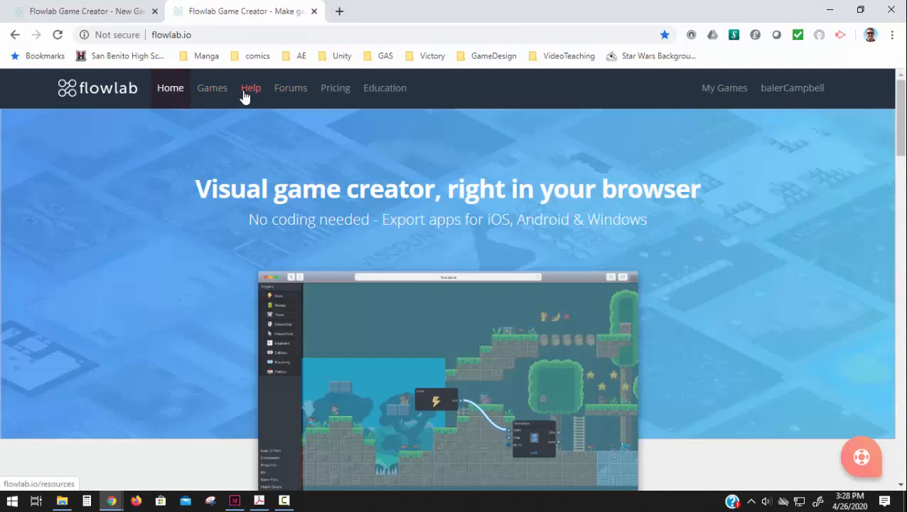
Browse the Helpful Examples page in Flowlab's help resources.
left_click(250, 91)
scroll(298, 455, "down", 1)
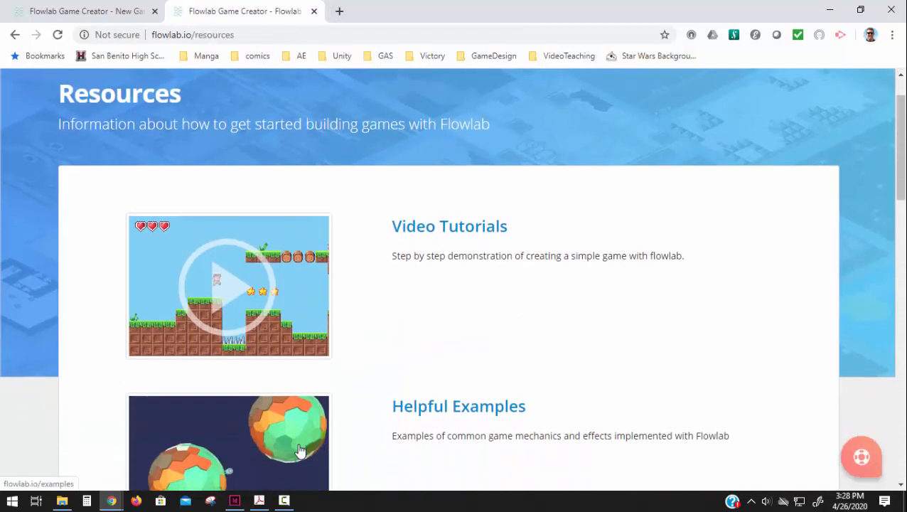
left_click(299, 455)
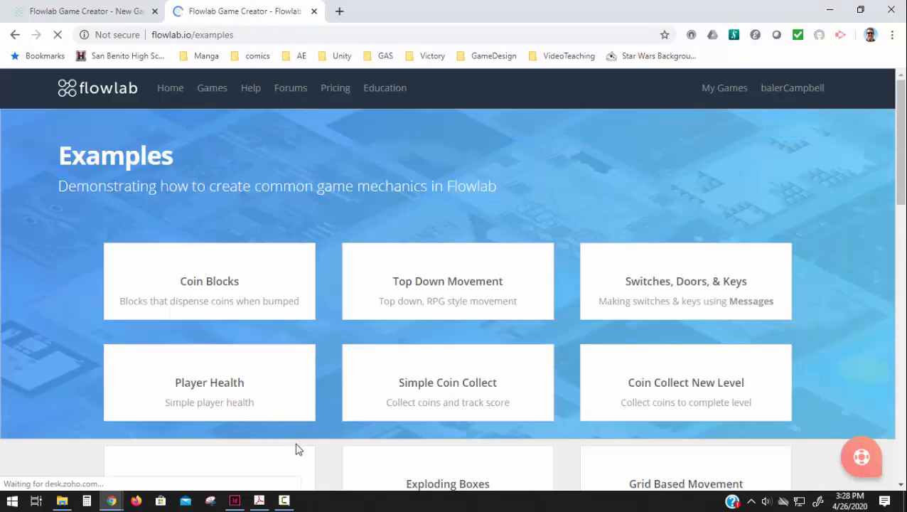
scroll(297, 437, "down", 1)
scroll(297, 435, "down", 2)
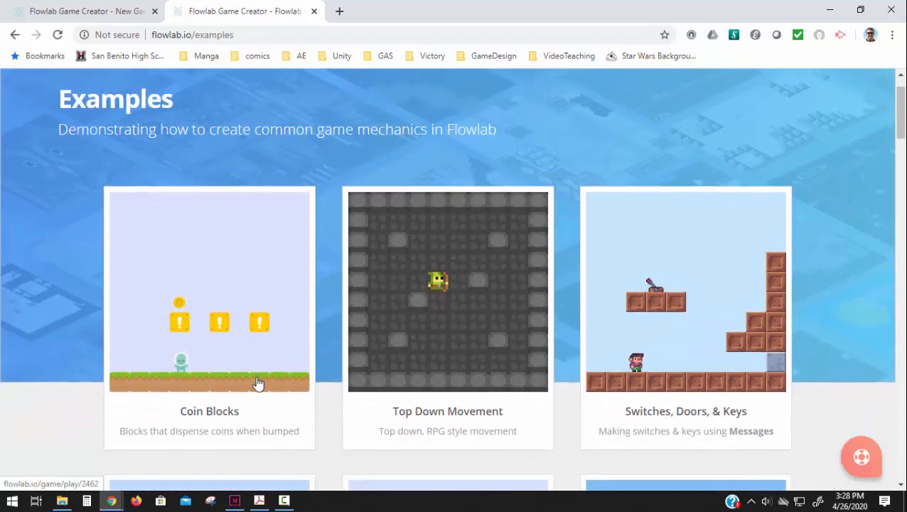
scroll(709, 304, "down", 2)
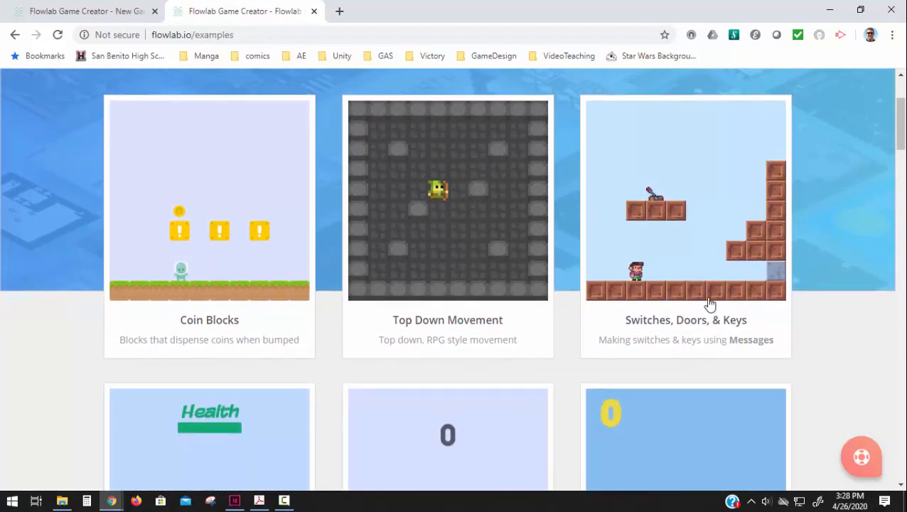
Return to the game editor tab and add a new game level.
left_click(102, 13)
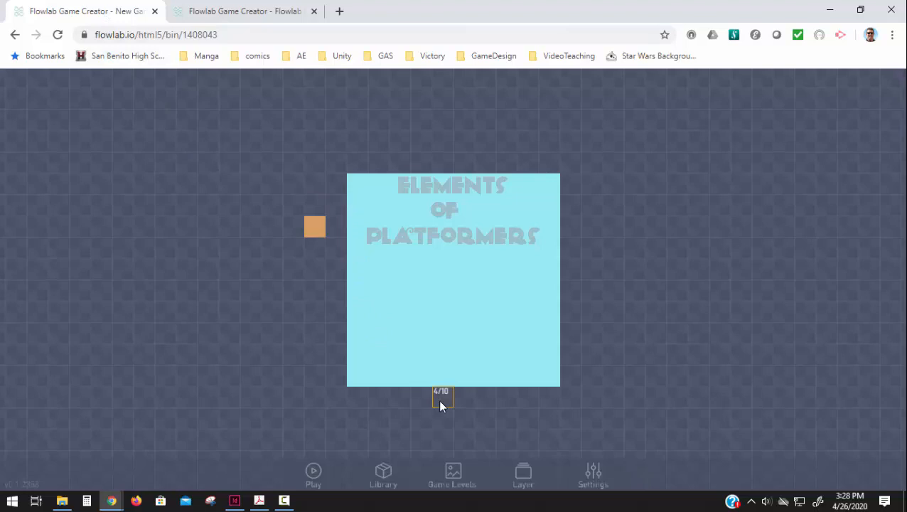
left_click(457, 476)
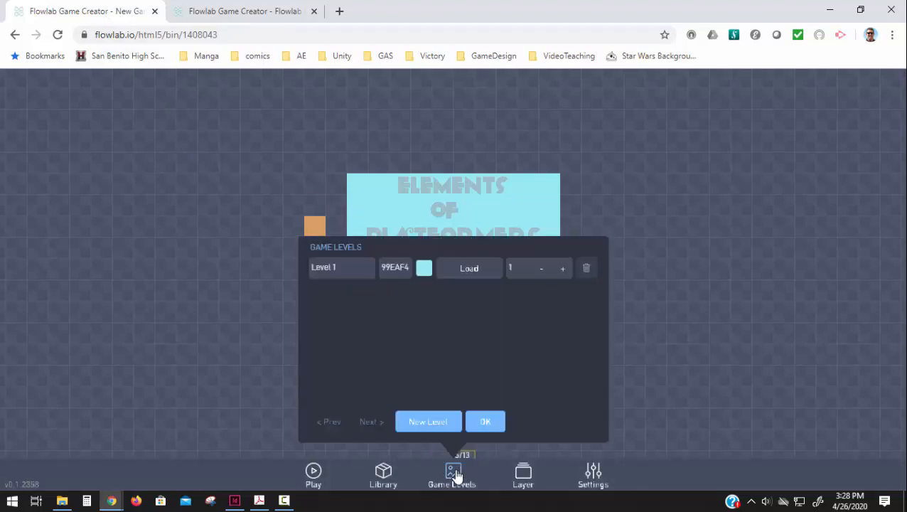
left_click(429, 423)
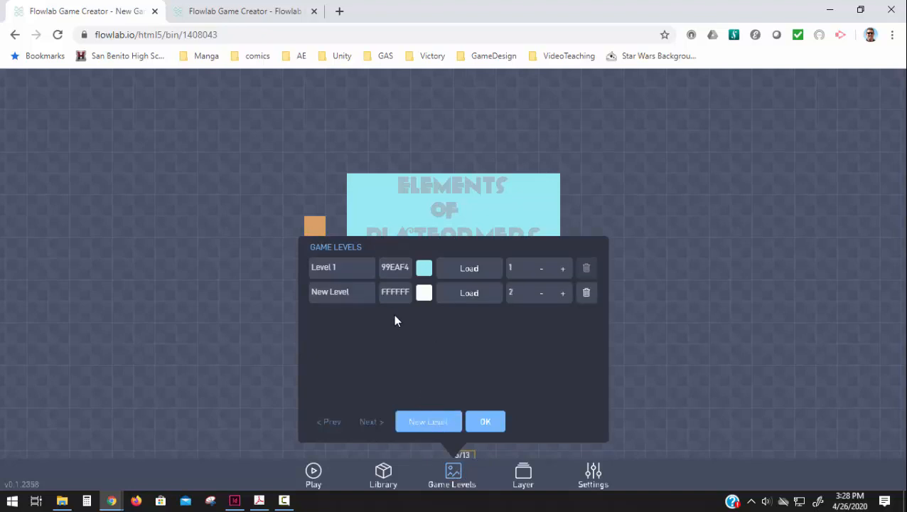
Rename the new level to Level 2 and give it the background colour 99EAF4.
left_click_drag(365, 289, 290, 287)
type("l")
type("eevl")
left_click(396, 267)
key("ctrl+c")
left_click(393, 292)
key("ctrl+v")
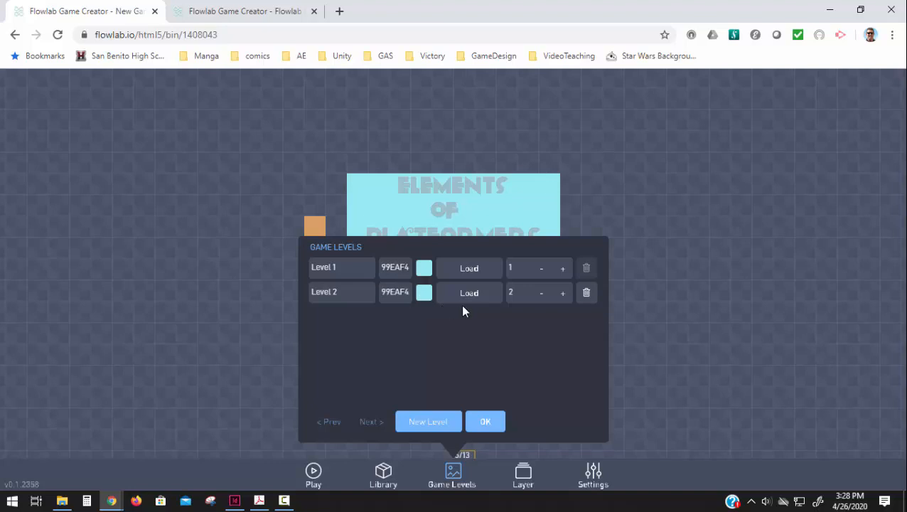
left_click(483, 422)
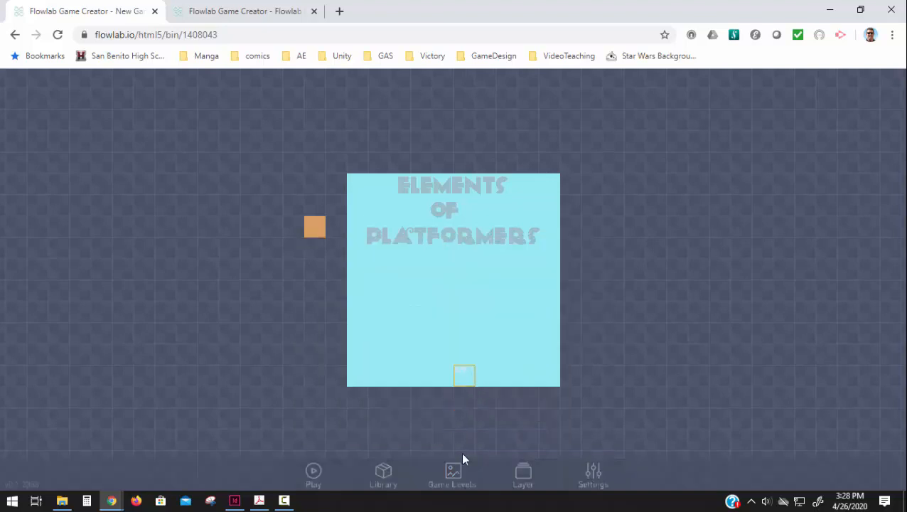
Load Level 2 for editing.
left_click(454, 475)
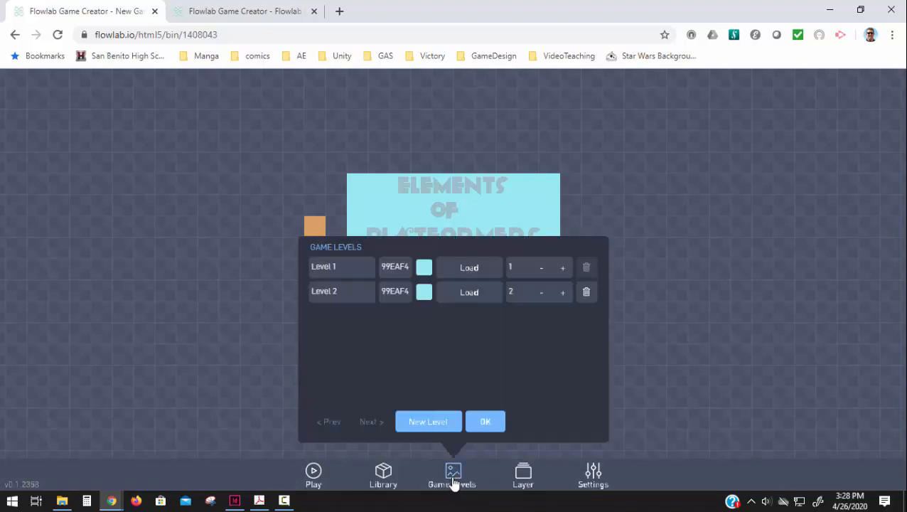
left_click(451, 297)
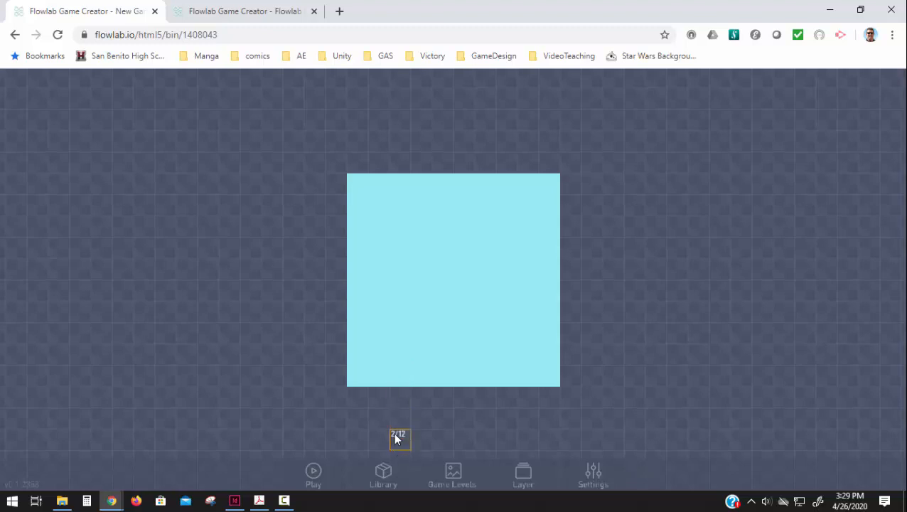
Create an object at the level's bottom-left corner and give it the grass block sprite from pixel-blocks.
left_click(362, 374)
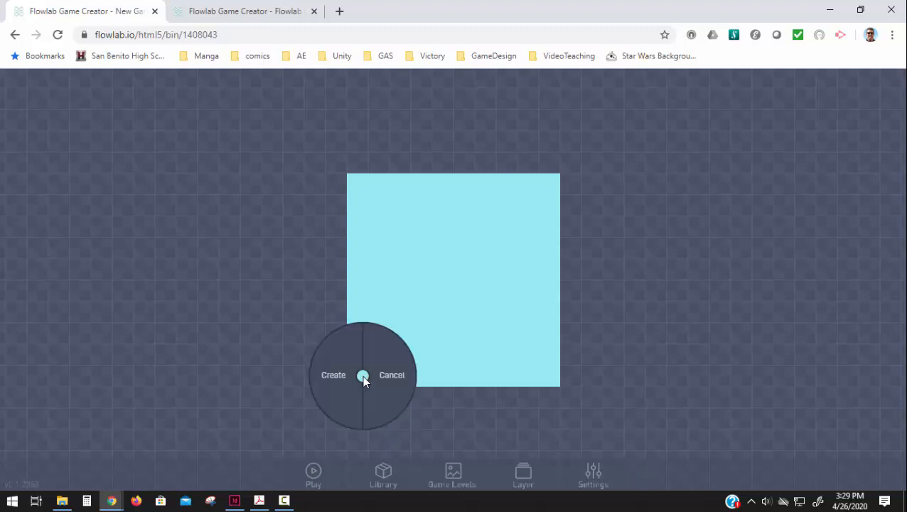
left_click(351, 372)
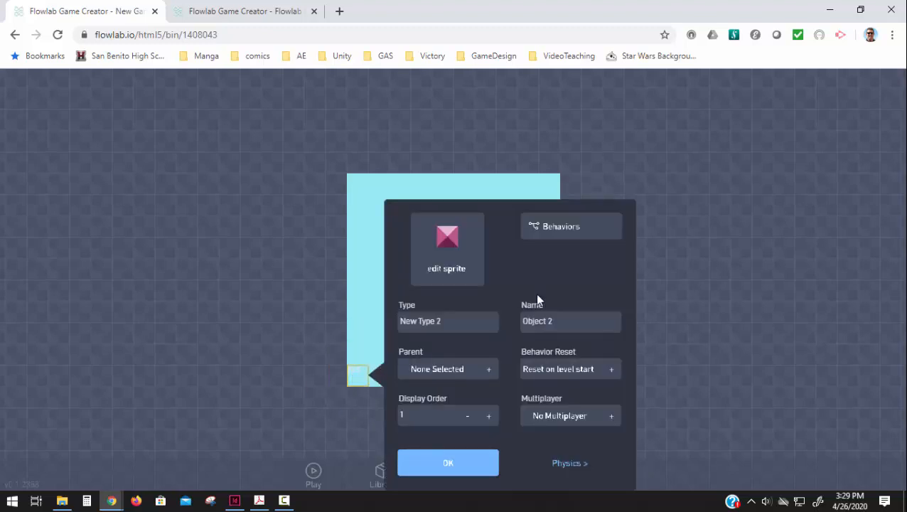
left_click(453, 250)
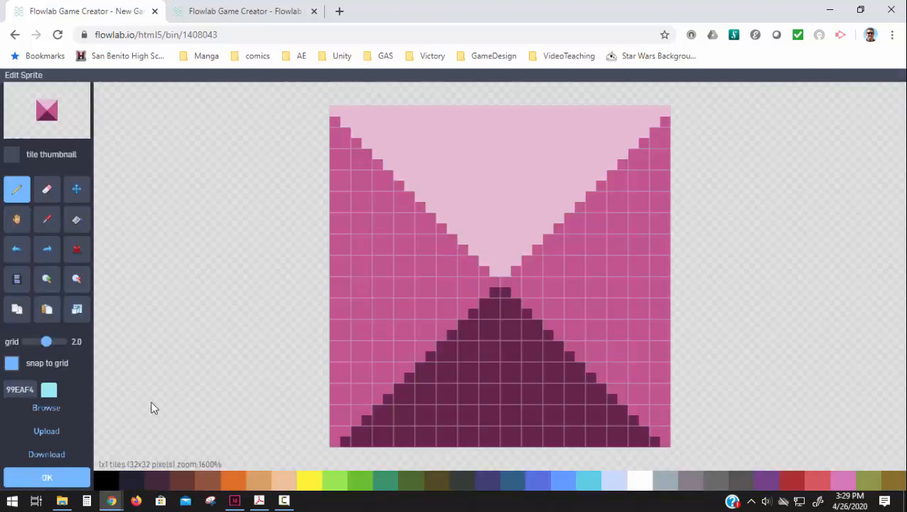
left_click(43, 407)
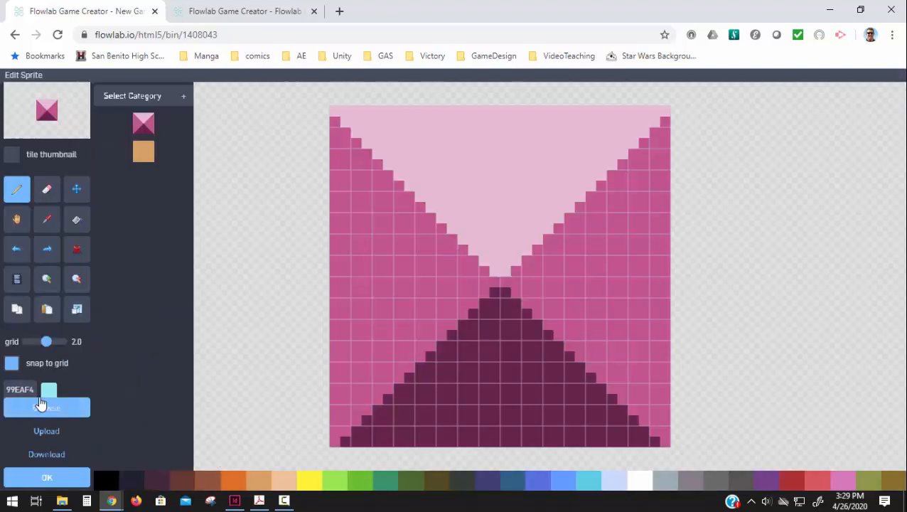
left_click(151, 91)
left_click(109, 161)
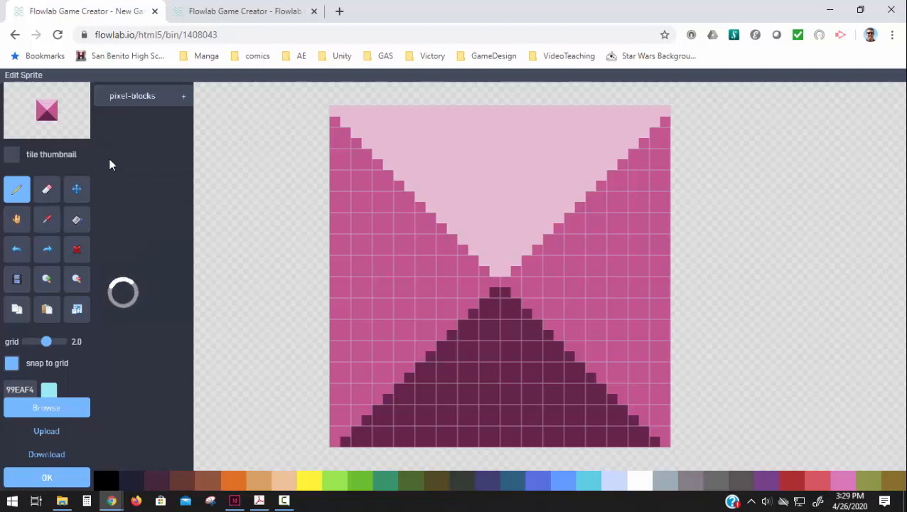
left_click(140, 125)
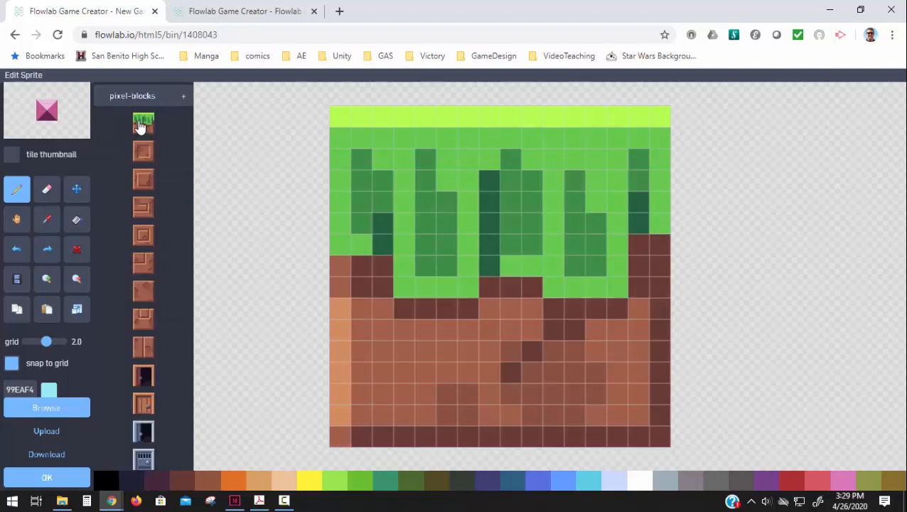
scroll(174, 428, "down", 10)
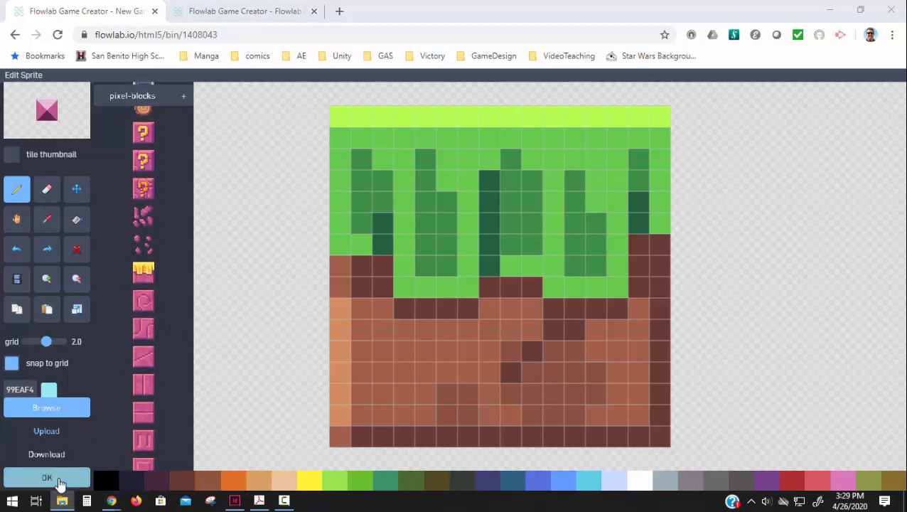
left_click(47, 477)
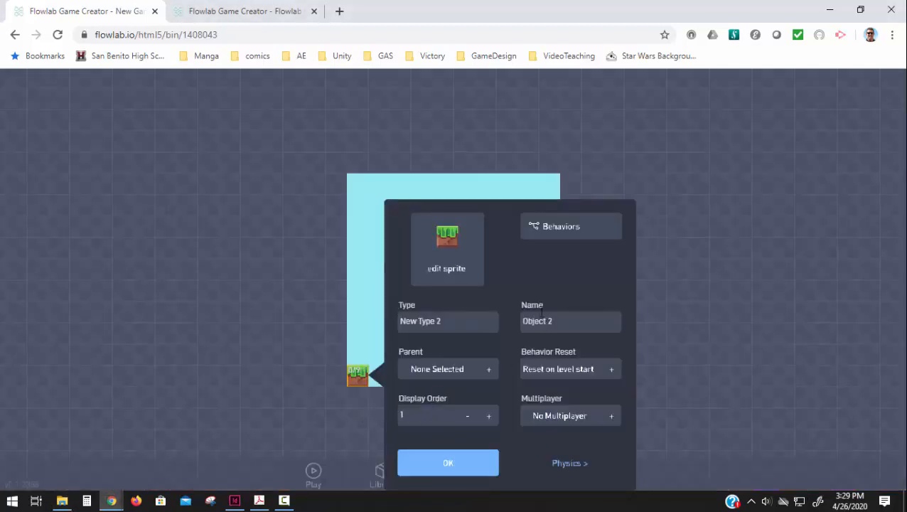
Check the grass block's physics settings and close its properties.
left_click(544, 462)
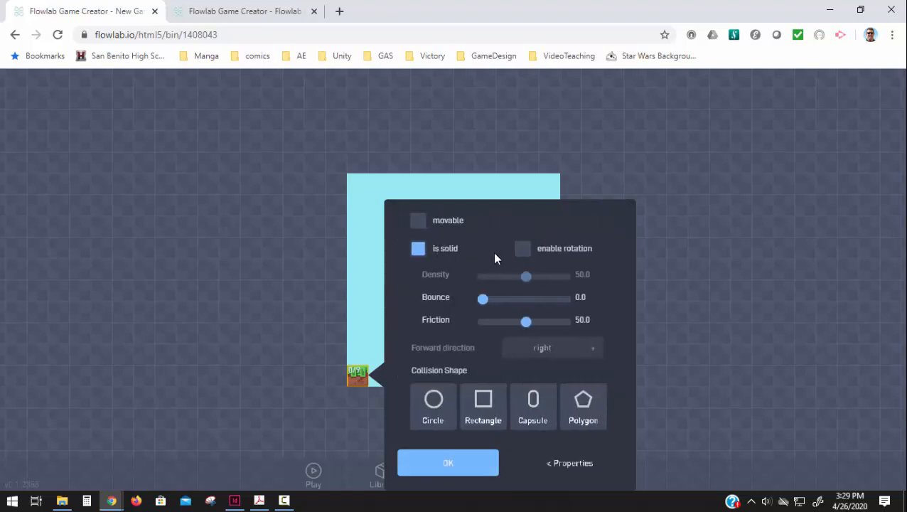
left_click(553, 462)
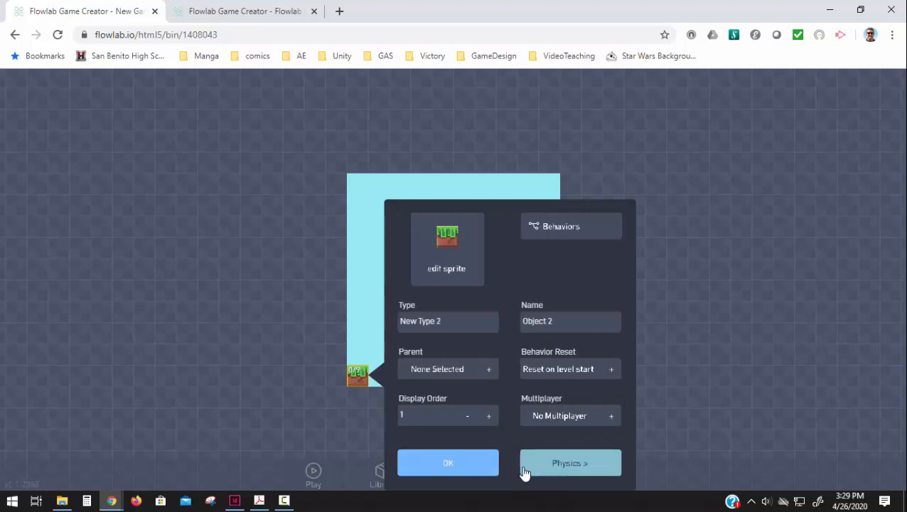
left_click(446, 466)
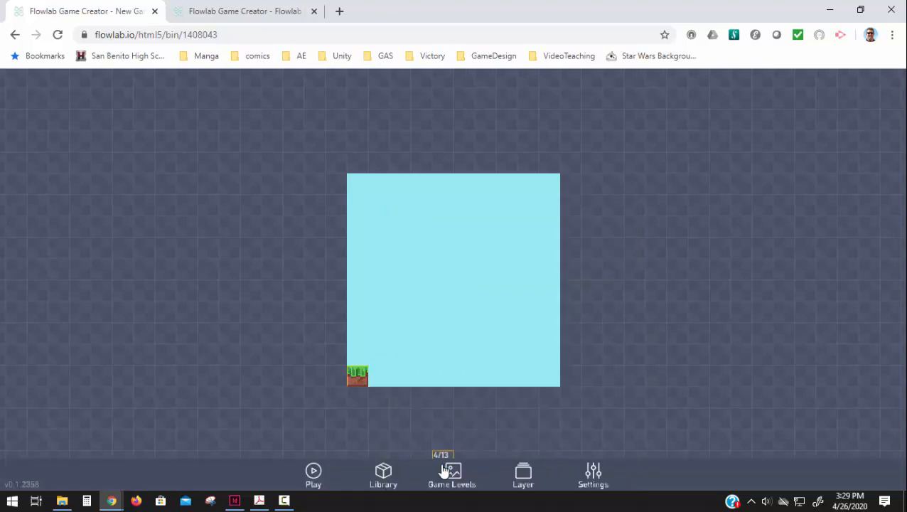
Clone the grass block to build a floor, two side walls and a three-block floating platform.
left_click(363, 375)
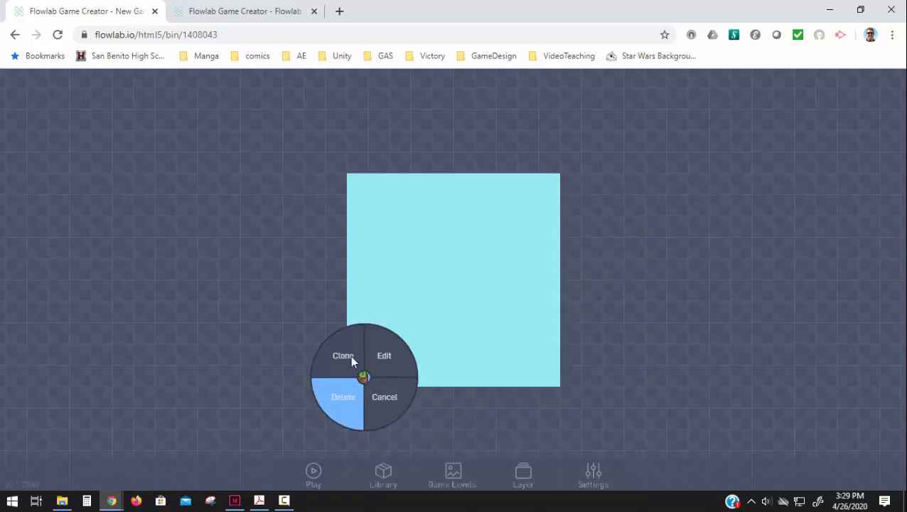
left_click(356, 354)
mouse_move(382, 376)
left_mouse_down()
mouse_move(542, 382)
mouse_move(334, 384)
mouse_move(341, 327)
left_mouse_up()
left_click(577, 381)
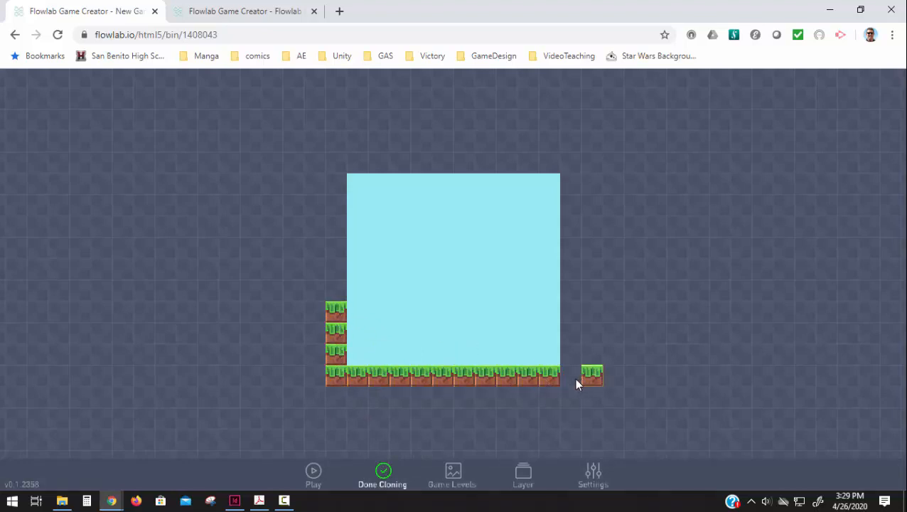
left_click_drag(576, 384, 571, 313)
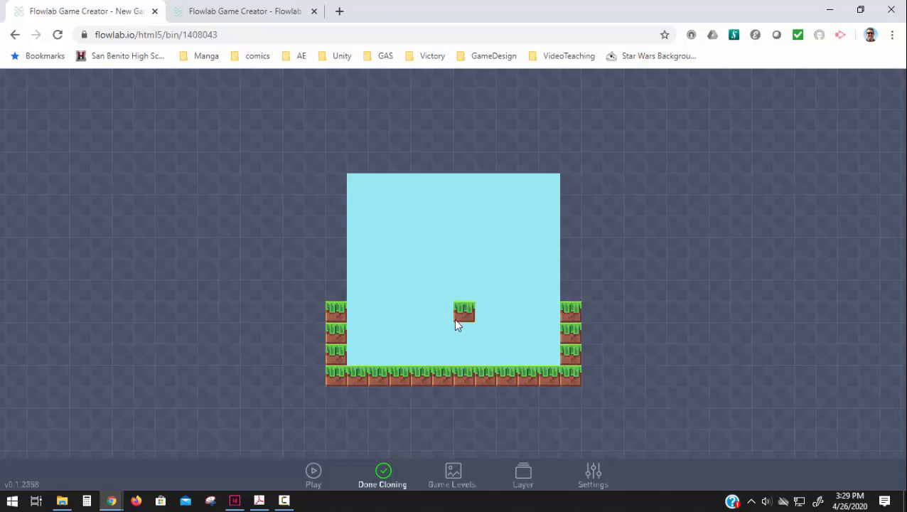
mouse_move(457, 324)
left_mouse_down()
mouse_move(502, 318)
mouse_move(490, 313)
left_mouse_up()
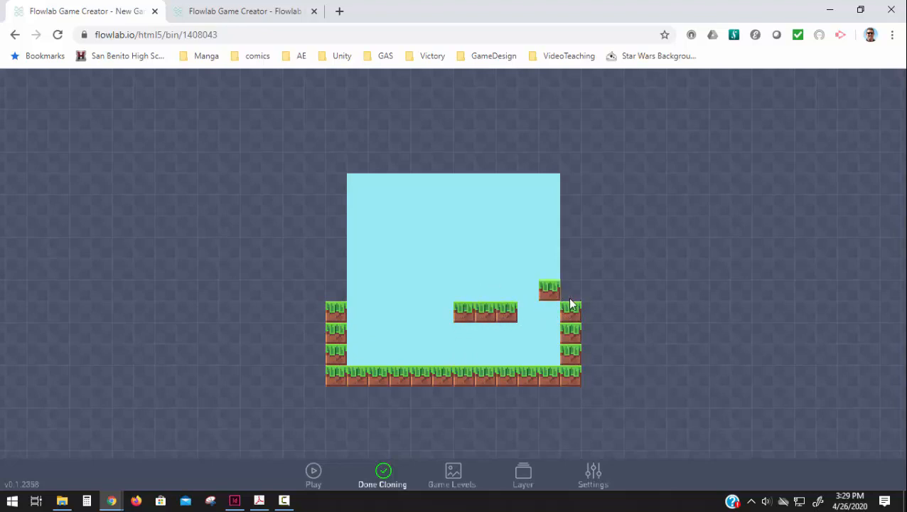
left_click(382, 474)
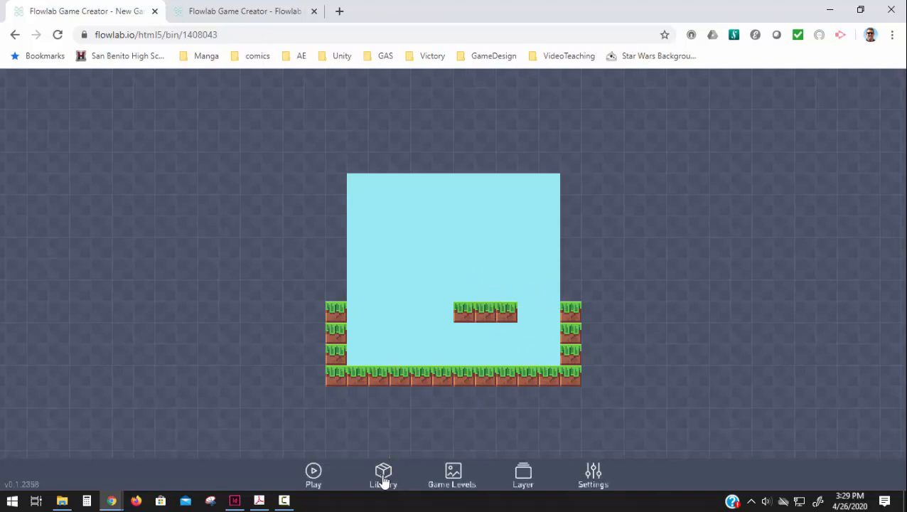
Review the object library.
left_click(384, 475)
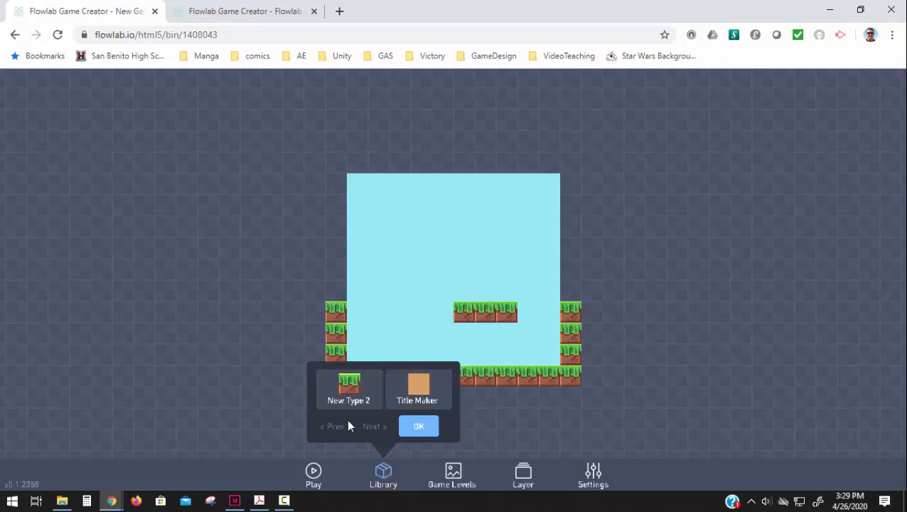
left_click(419, 429)
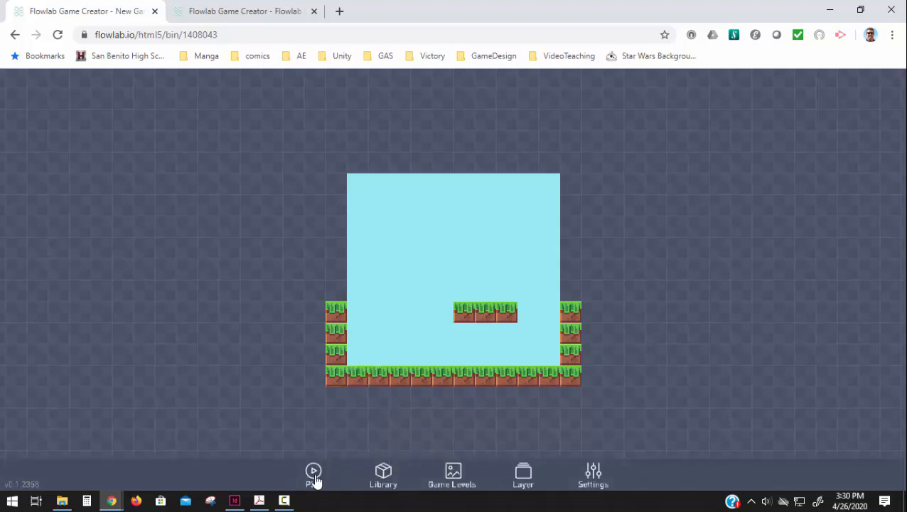
Create a new object left of the floating platform and set its type to Player.
left_click(400, 314)
left_click(386, 314)
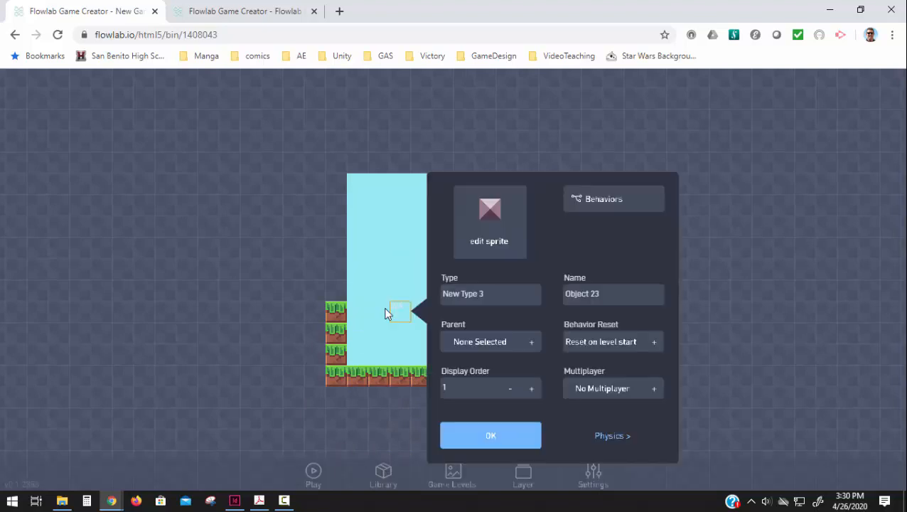
left_click(477, 298)
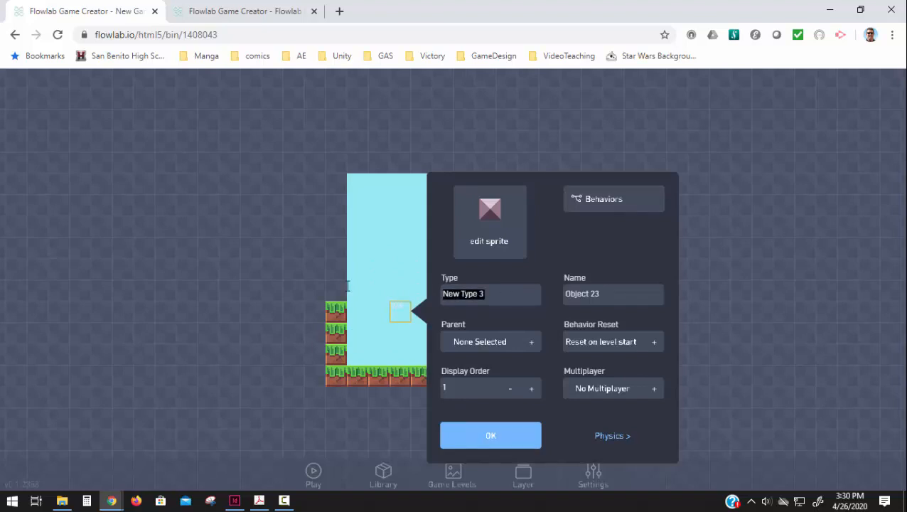
type("Player")
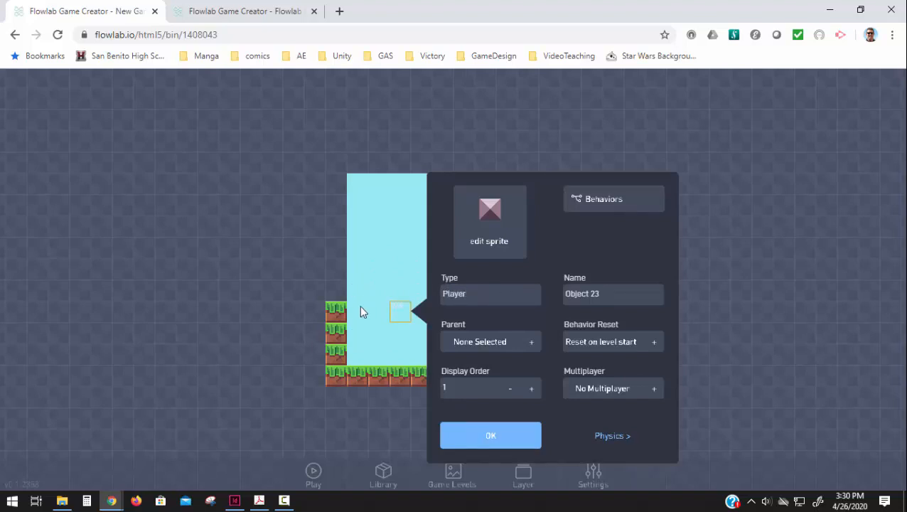
Open the object's sprite editor and load the first character sprite from pixel-chars.
left_click(469, 248)
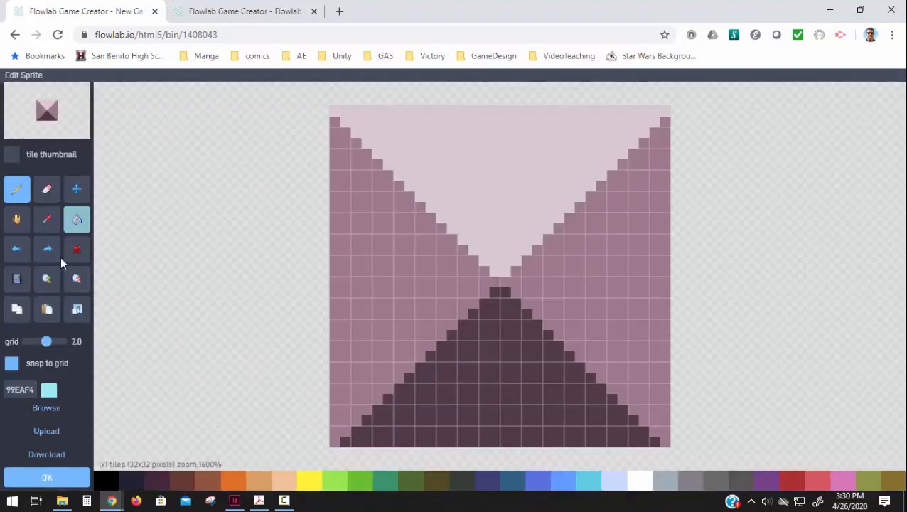
left_click(42, 408)
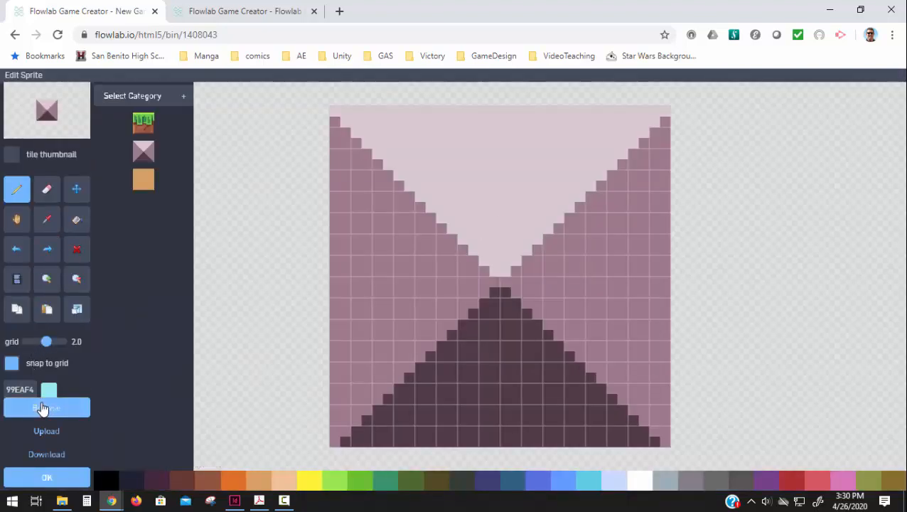
left_click(135, 96)
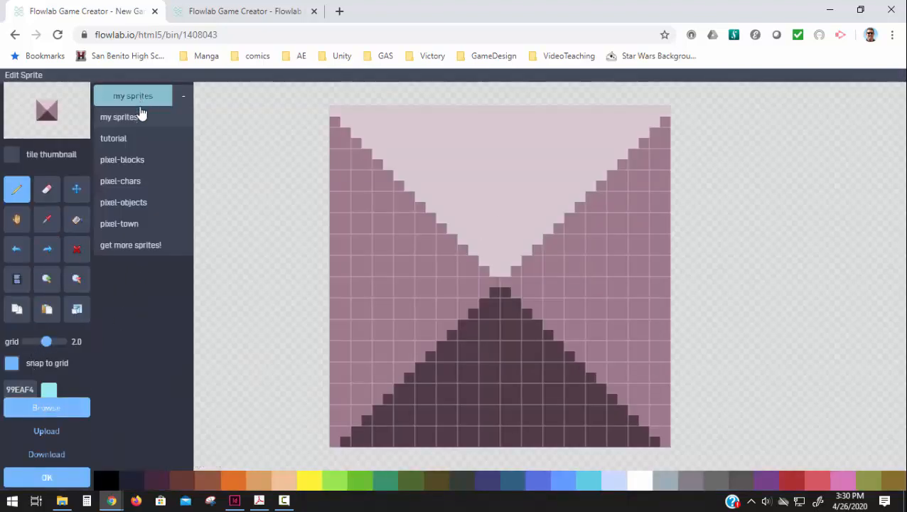
left_click(121, 188)
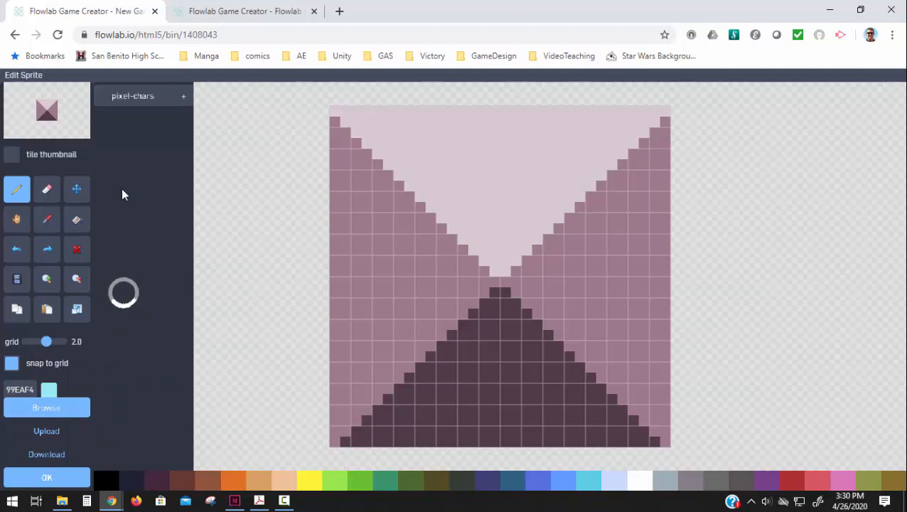
mouse_move(115, 431)
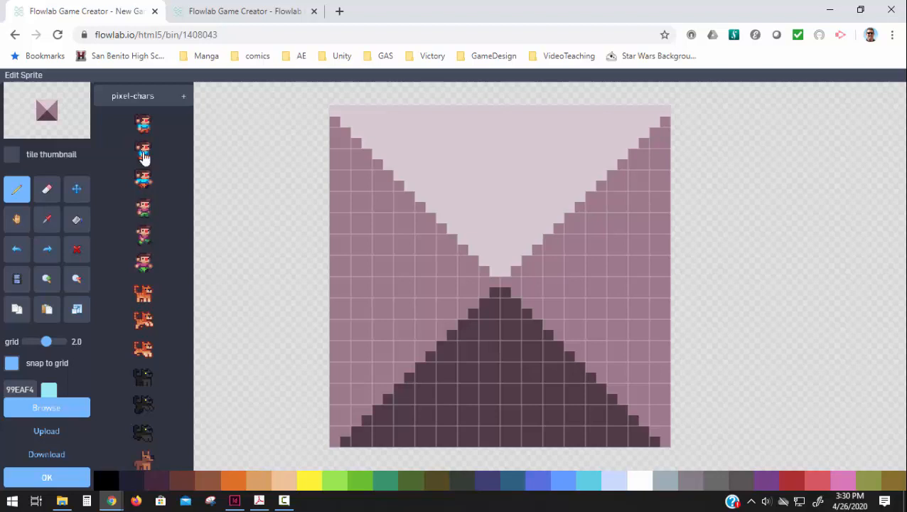
left_click(142, 125)
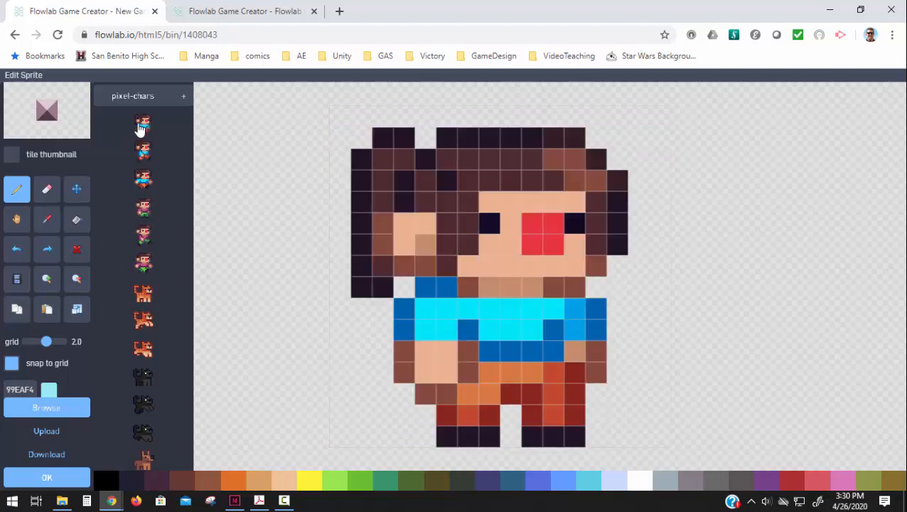
Create a new sprite animation named Run.
left_click(17, 282)
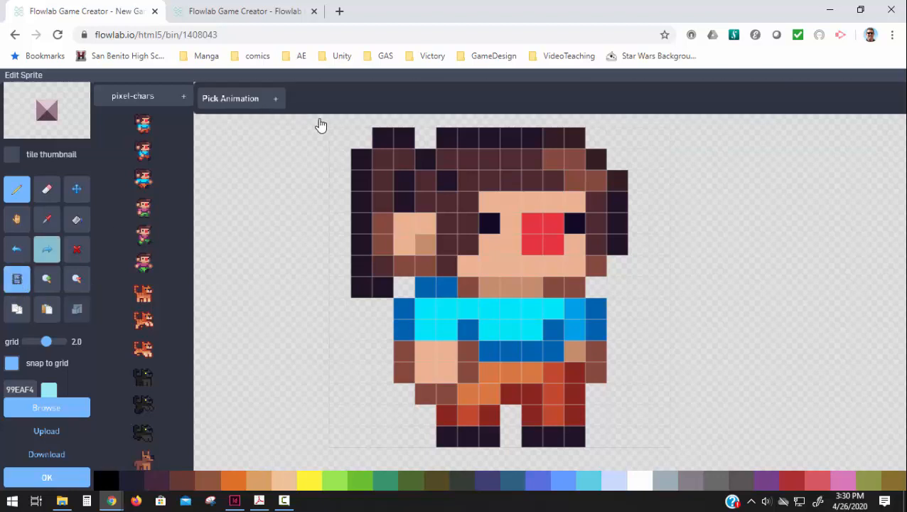
left_click(246, 100)
left_click(249, 121)
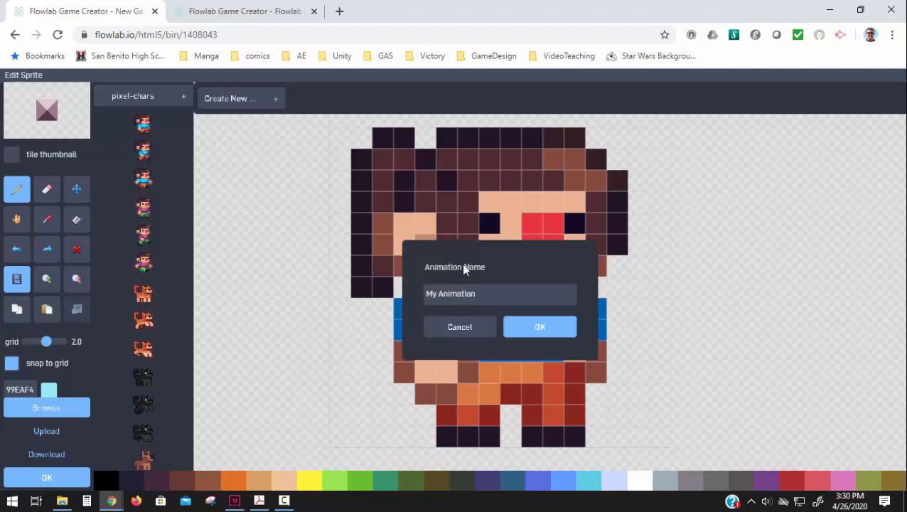
left_click_drag(485, 294, 389, 298)
type("Run")
left_click(540, 331)
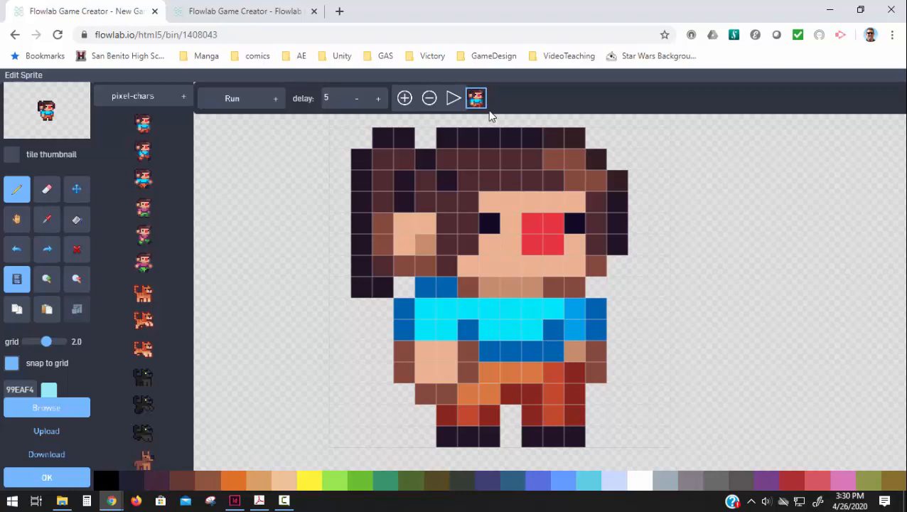
Add two frames to the Run animation using the second and third pixel-chars character sprites.
left_click(405, 100)
left_click(143, 158)
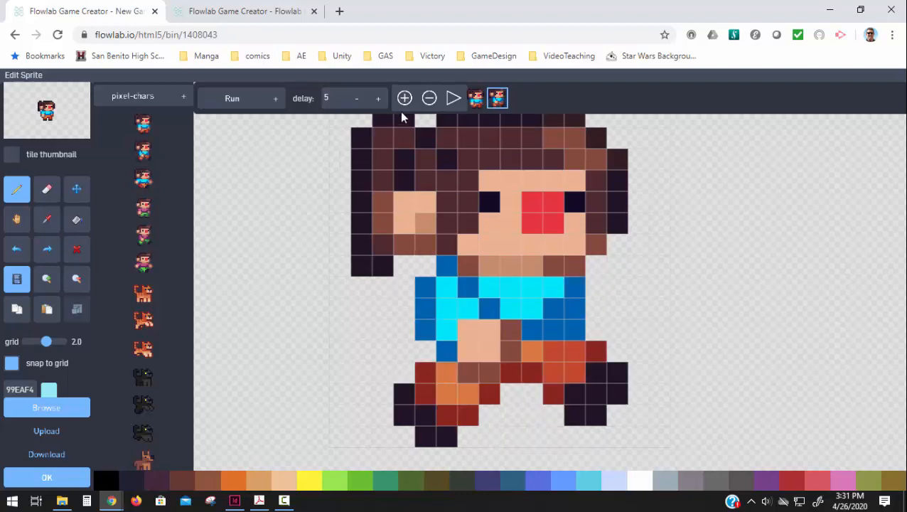
left_click(404, 100)
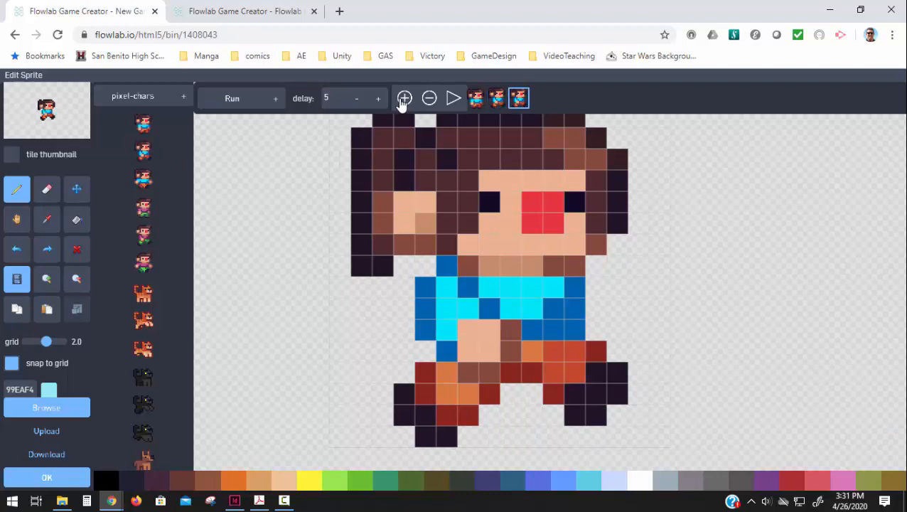
left_click(141, 184)
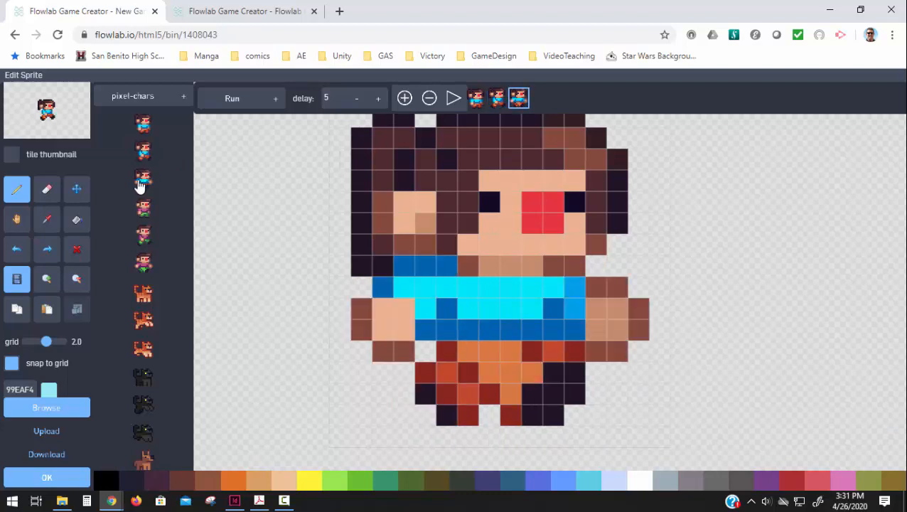
Preview the Run animation, set its frame delay to 4, and apply the sprite to the Player object.
left_click(453, 100)
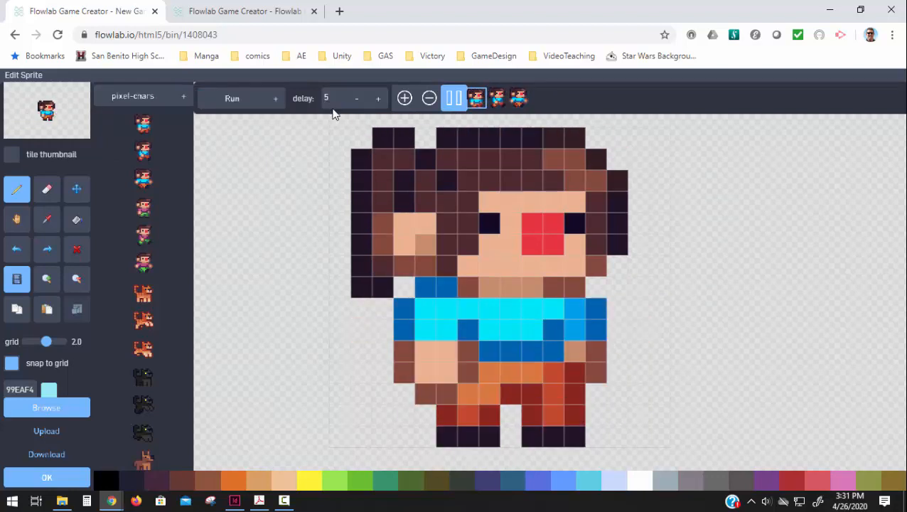
left_click(356, 99)
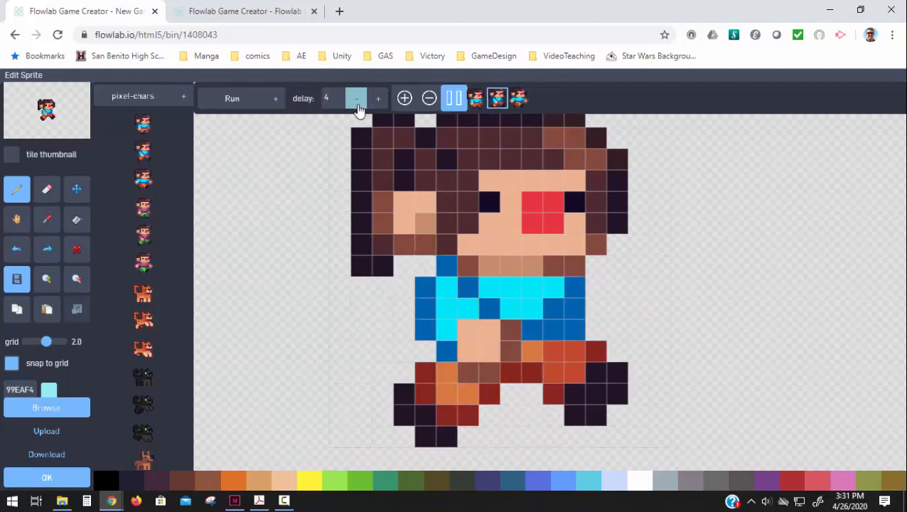
left_click(356, 99)
left_click(358, 105)
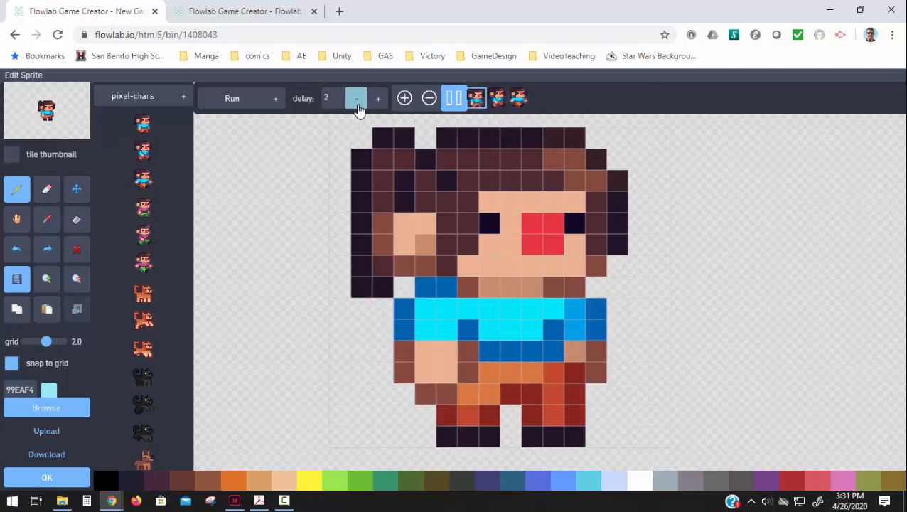
left_click(382, 104)
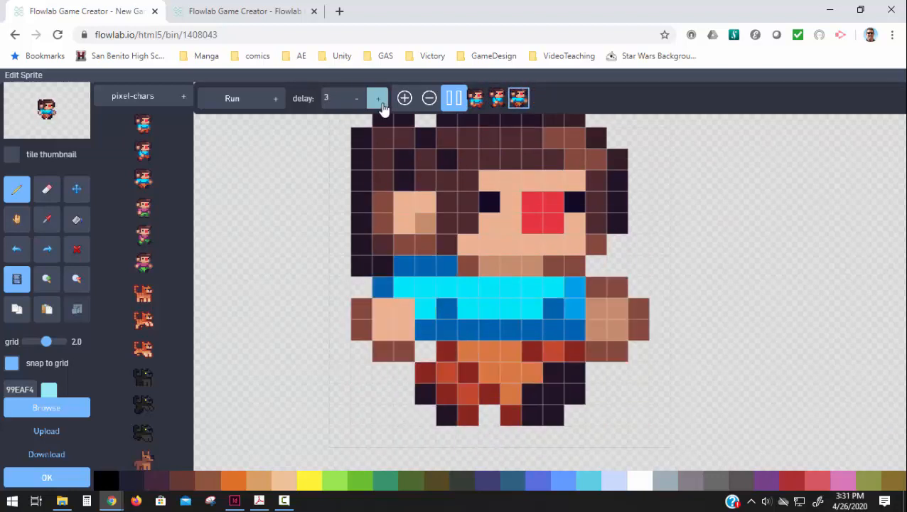
left_click(381, 104)
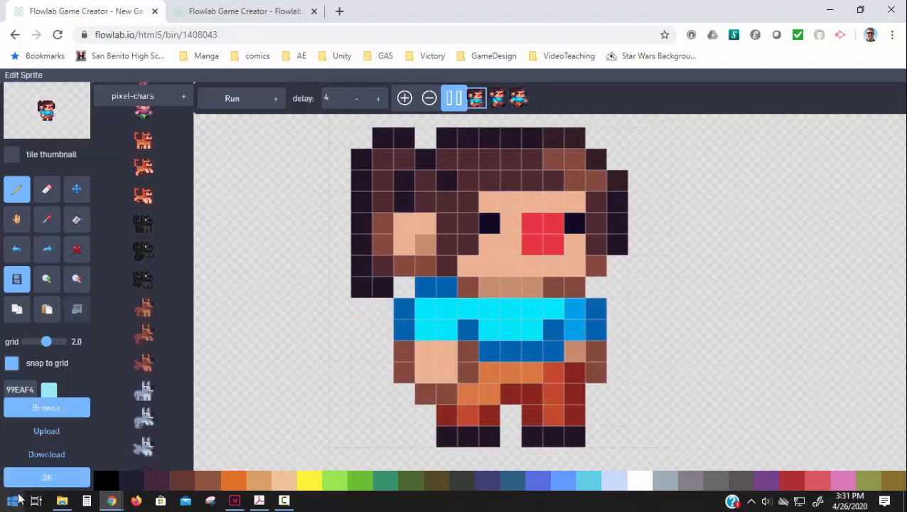
left_click(34, 481)
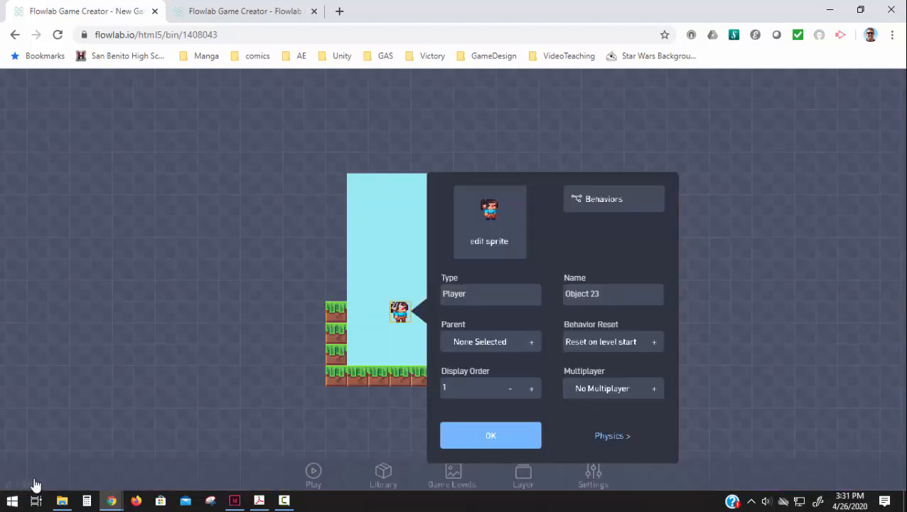
left_click(494, 442)
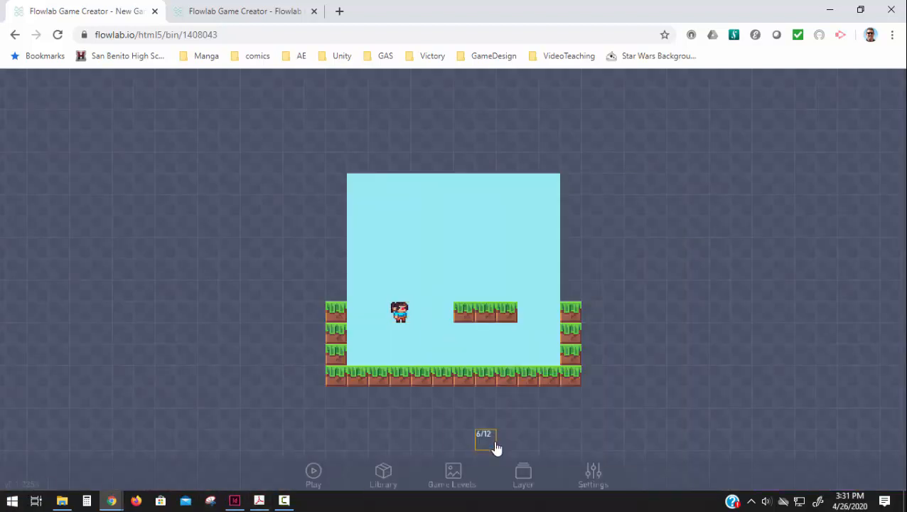
Test-play the level and return to the editor.
left_click(313, 471)
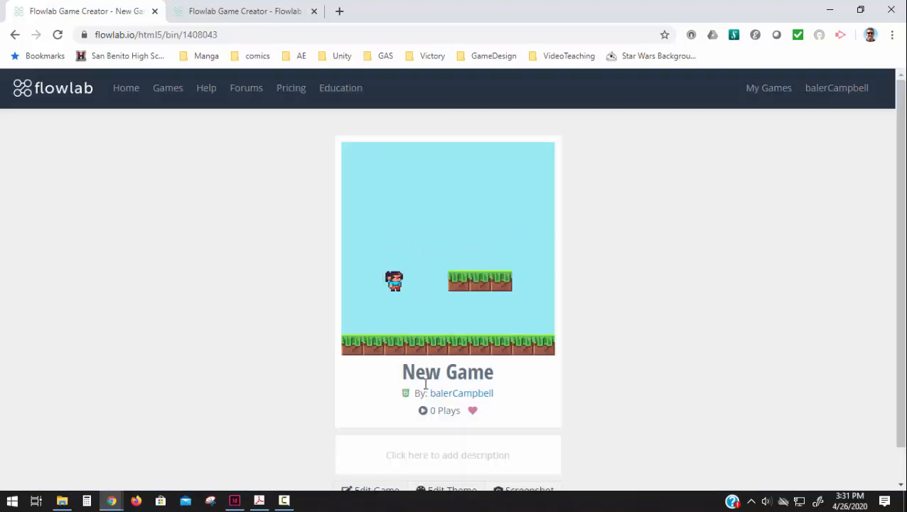
key("Escape")
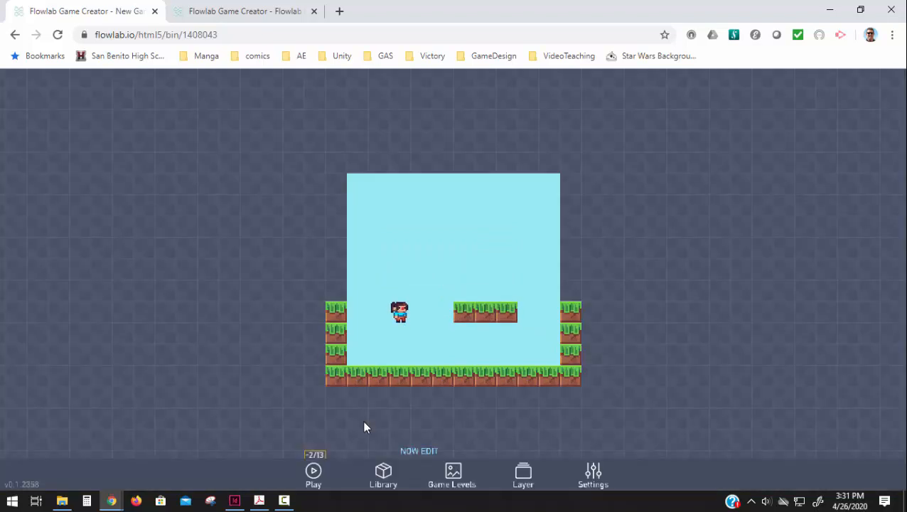
Try to make the Player object movable in its physics settings.
left_click(399, 316)
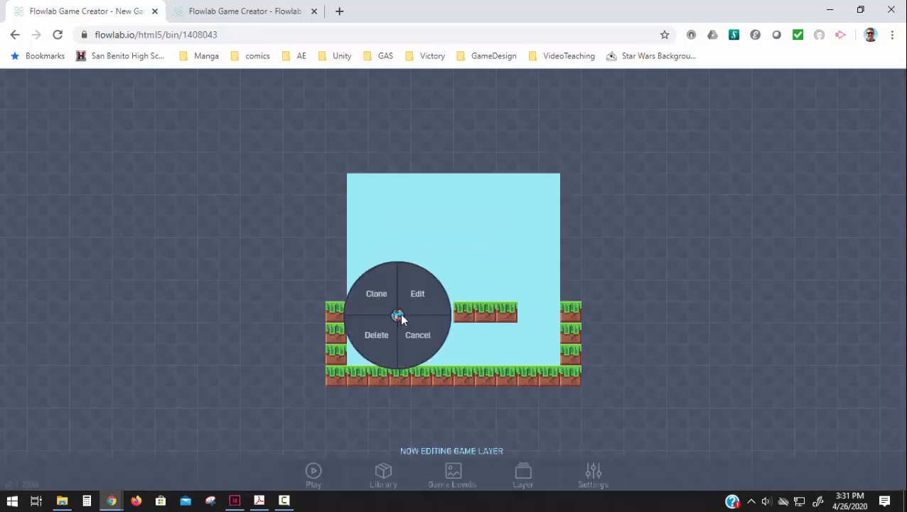
left_click(409, 300)
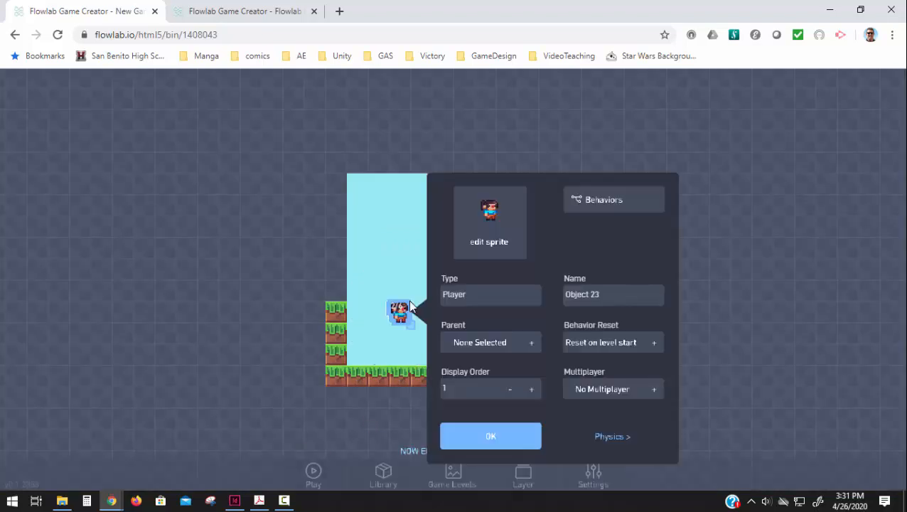
left_click(605, 445)
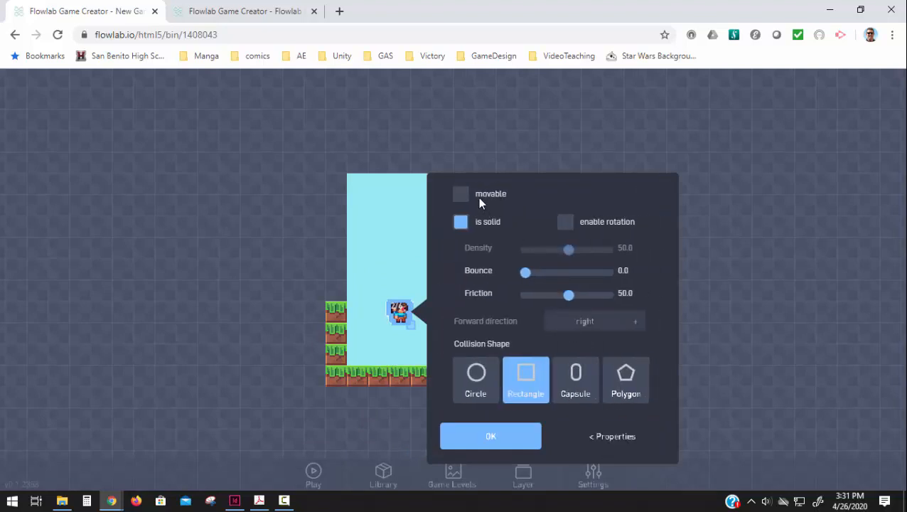
left_click(461, 195)
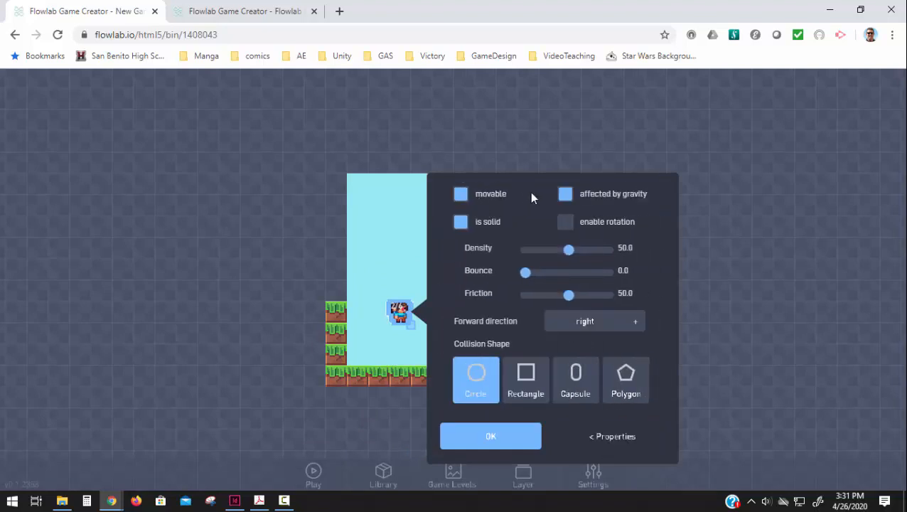
left_click(487, 435)
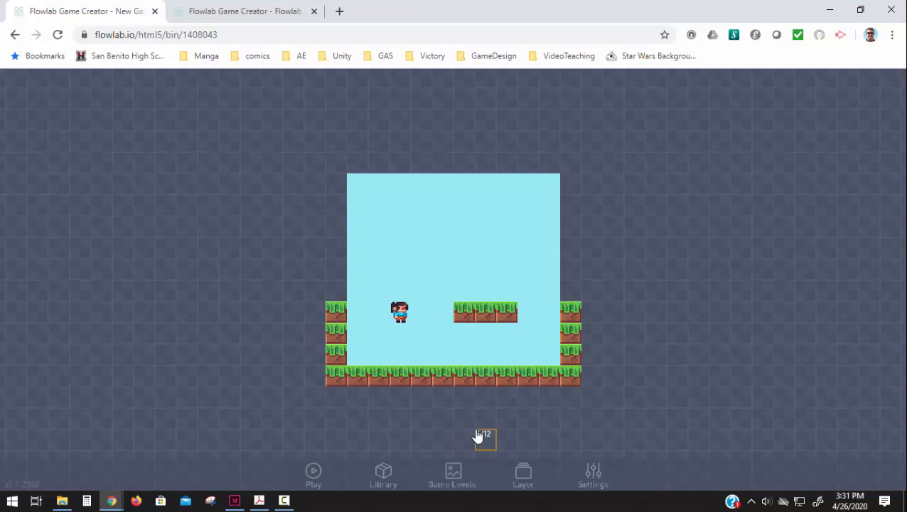
Make the Player object movable in its physics settings and return to its properties.
left_click(406, 316)
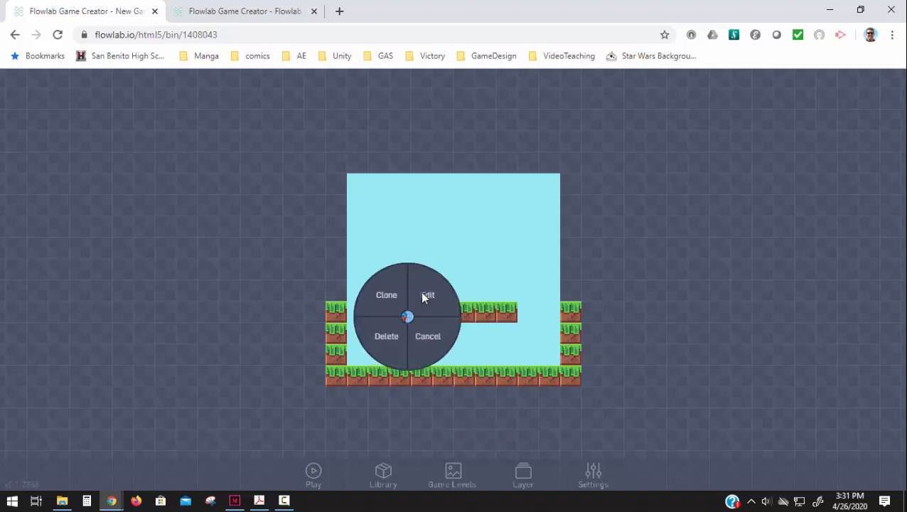
left_click(421, 290)
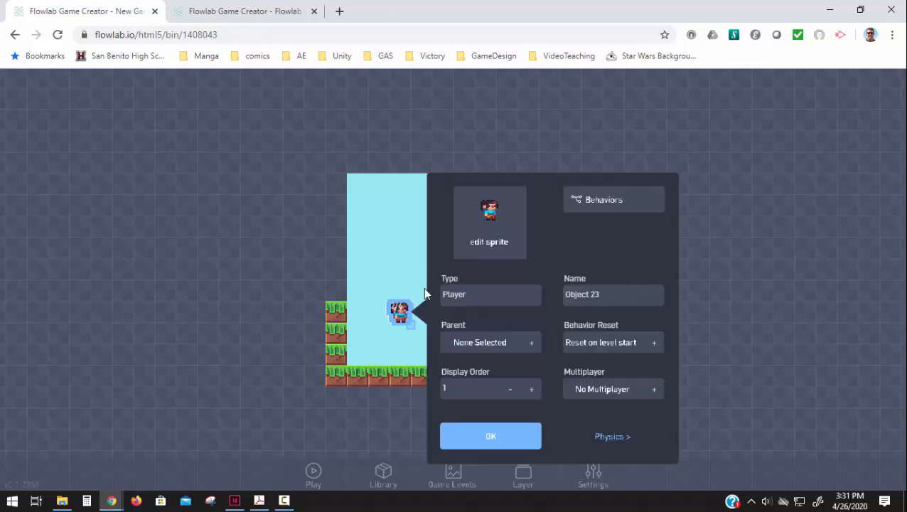
left_click(614, 436)
left_click(461, 194)
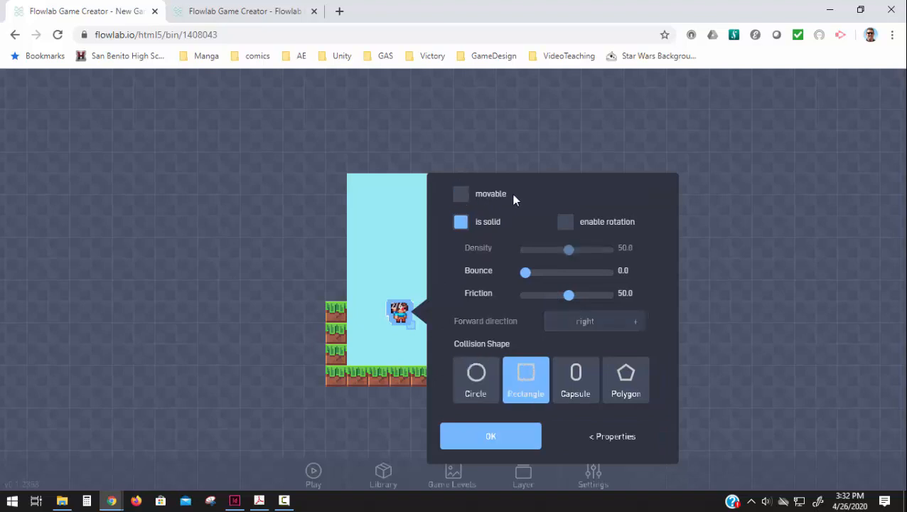
left_click(461, 193)
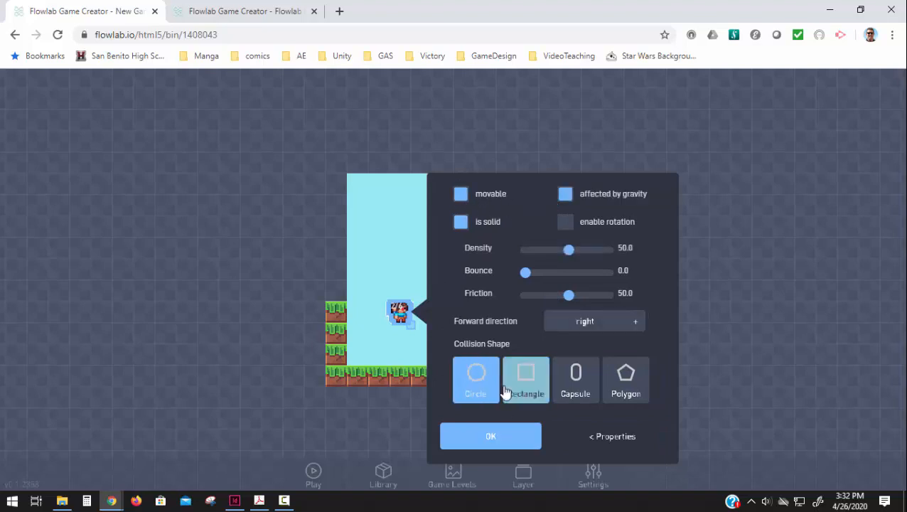
left_click(597, 437)
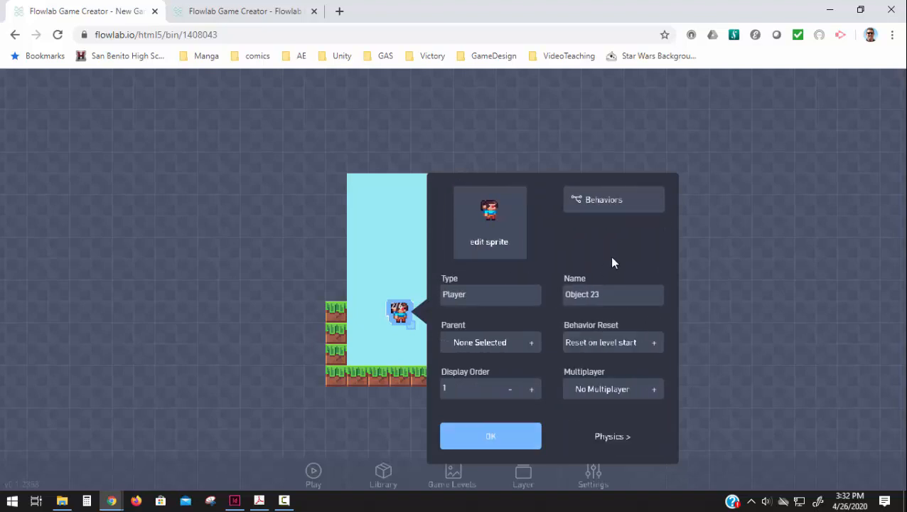
Open the Player's behaviors editor and briefly test-play the level before stopping it.
left_click(604, 208)
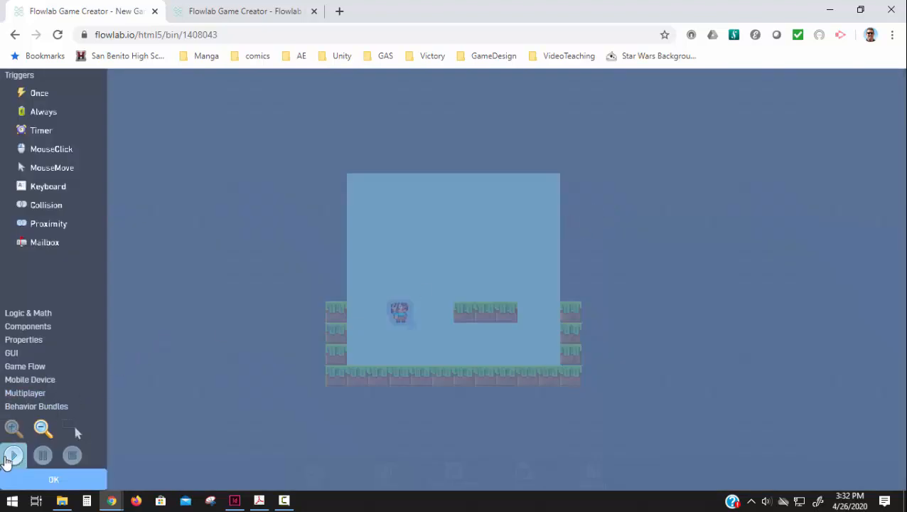
left_click(12, 461)
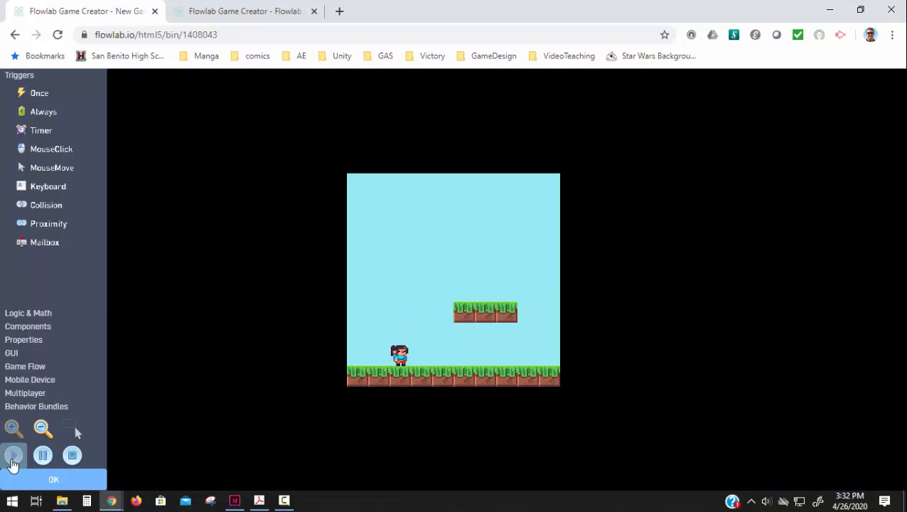
left_click(72, 457)
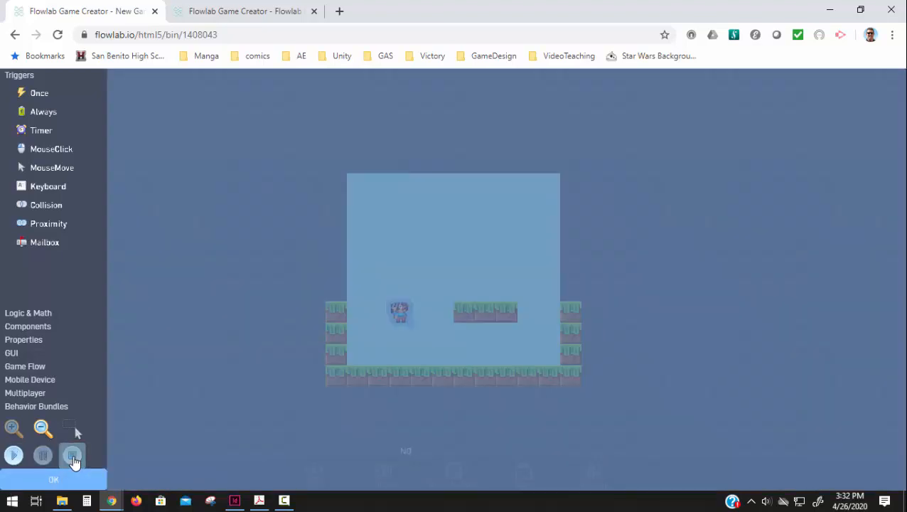
Add the Run & Jump behavior bundle to the Player's behaviors.
left_click(45, 405)
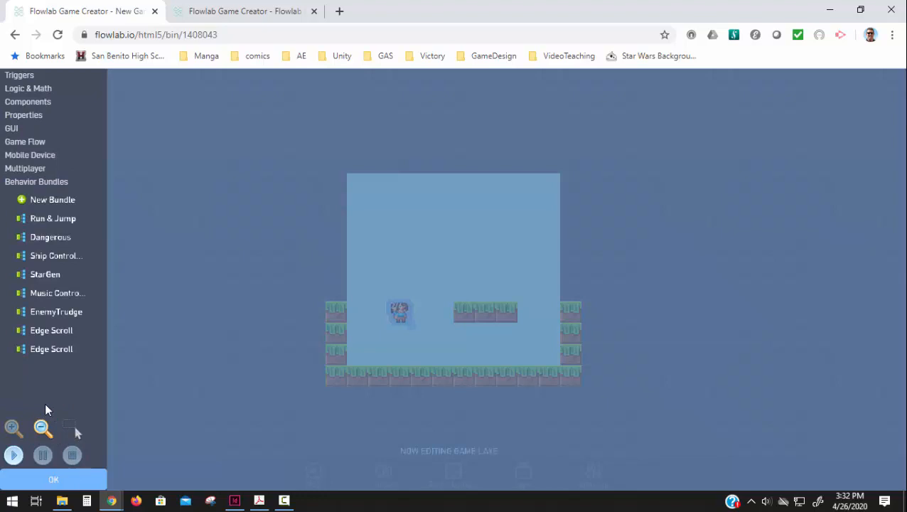
left_click(62, 220)
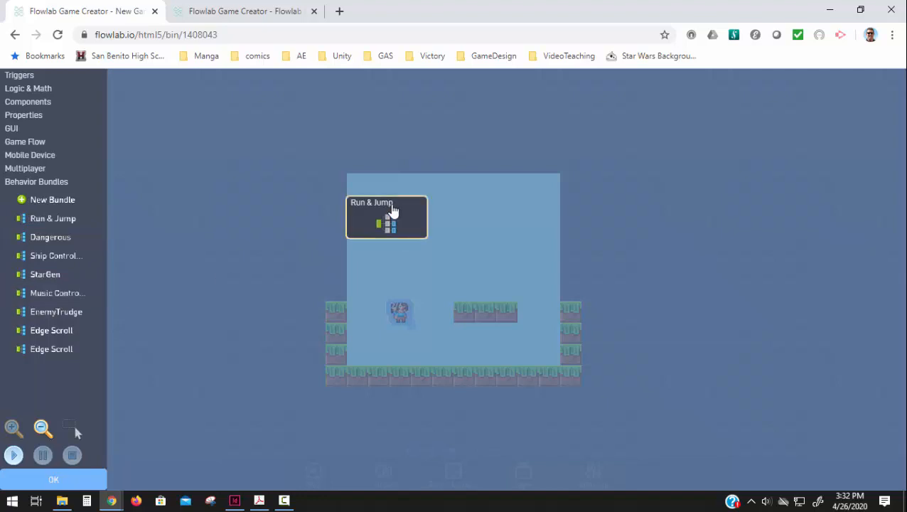
left_click_drag(416, 206, 476, 186)
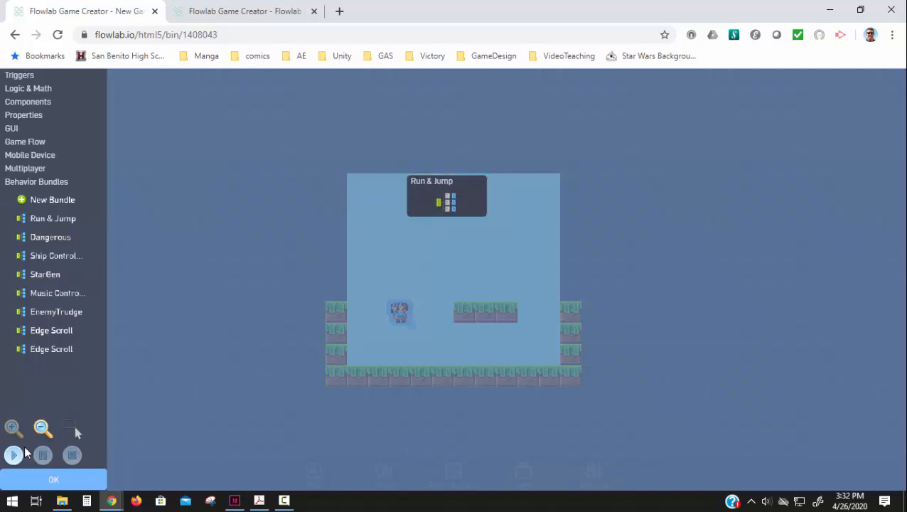
Test-play the level, moving the player left and right.
left_click(5, 462)
key("Right")
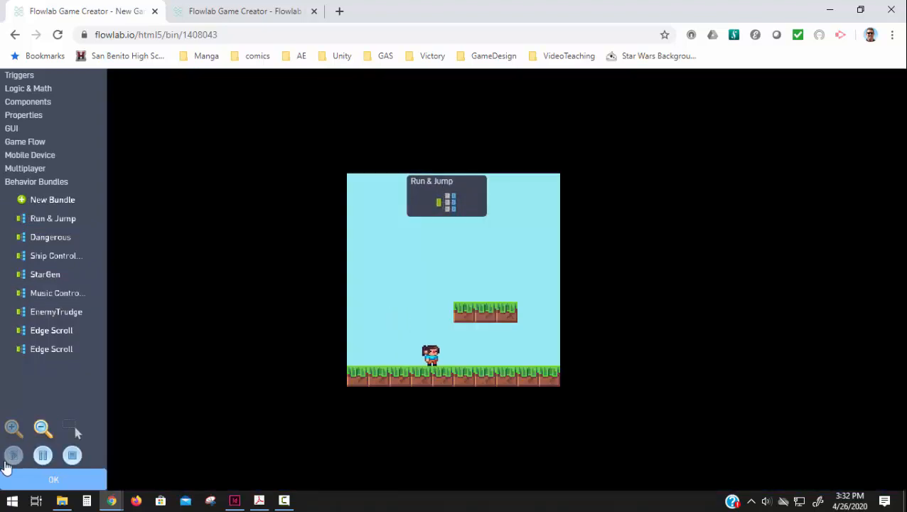
key("Left")
key("Right")
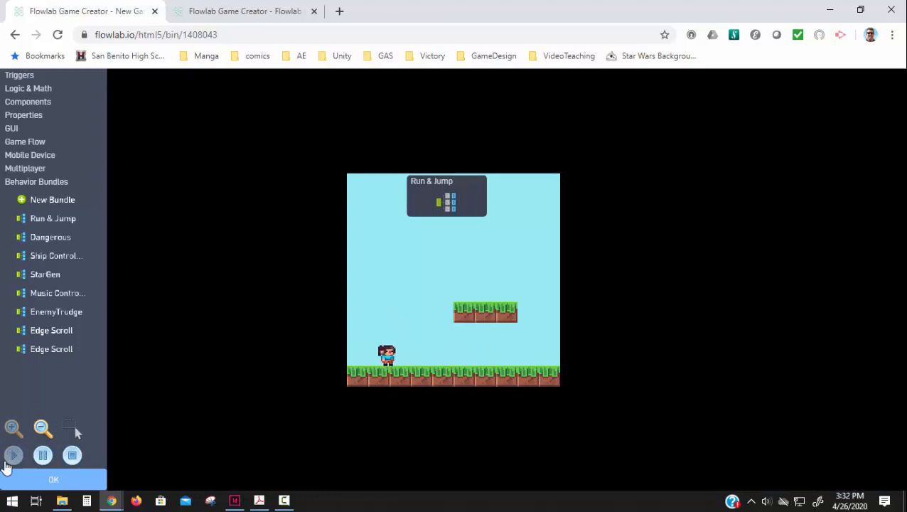
key("Left")
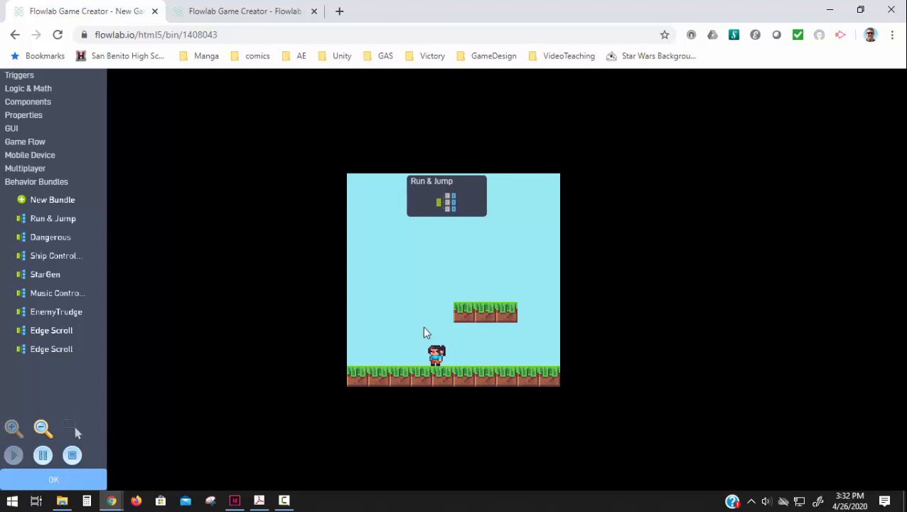
Open the Run & Jump bundle, stop the test, and add an Animation behavior block above the keyboard blocks.
double_click(462, 199)
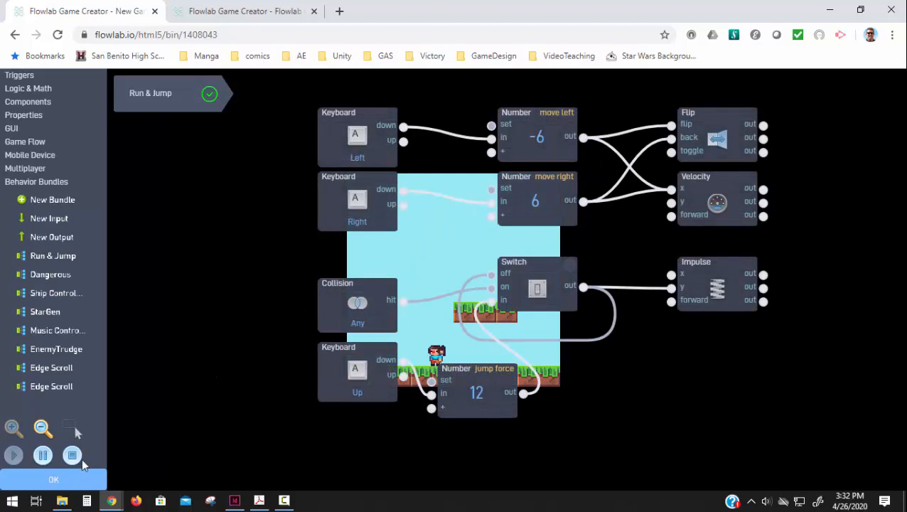
left_click(64, 462)
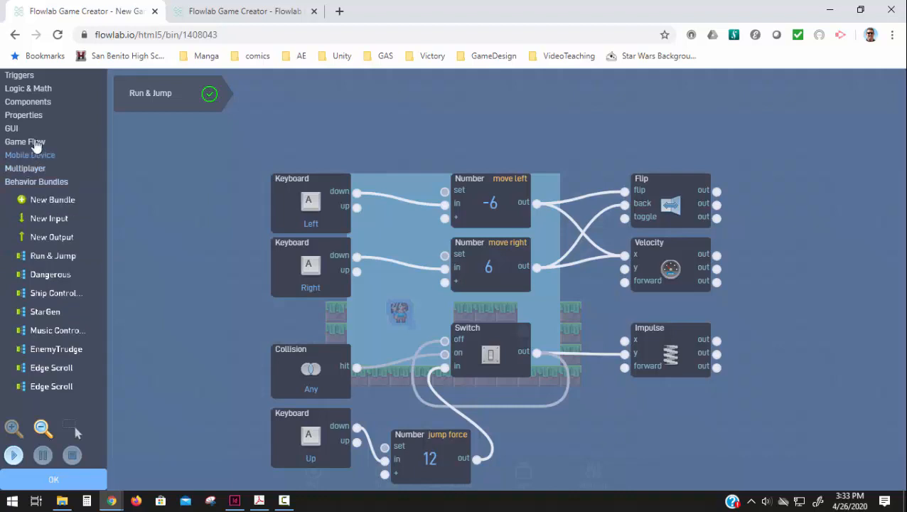
left_click(29, 116)
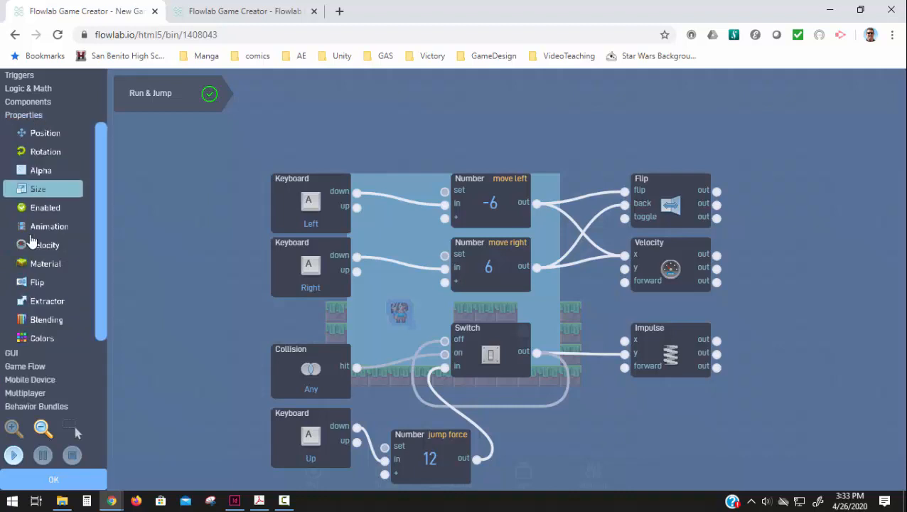
left_click(29, 231)
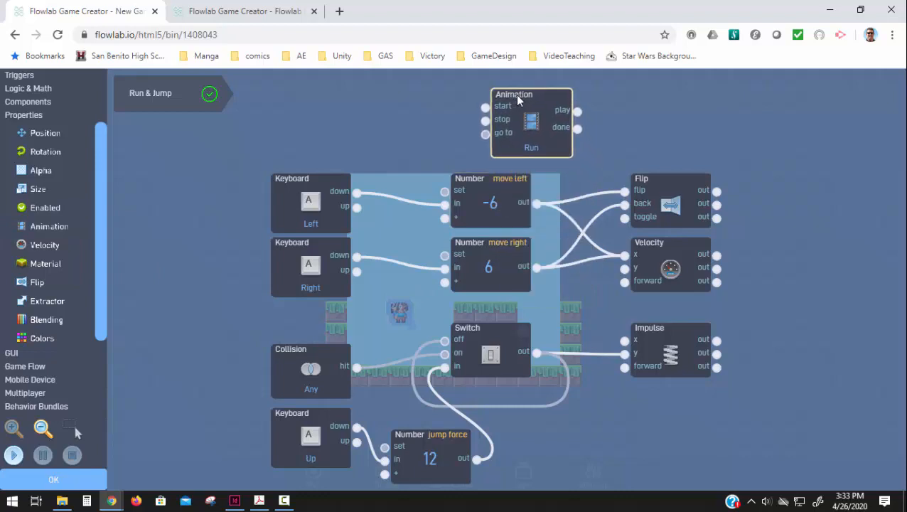
left_click(541, 99)
Wire the Left and Right keys' down outputs to the Animation block's start input, keeping it set to Run.
left_click_drag(356, 191, 503, 107)
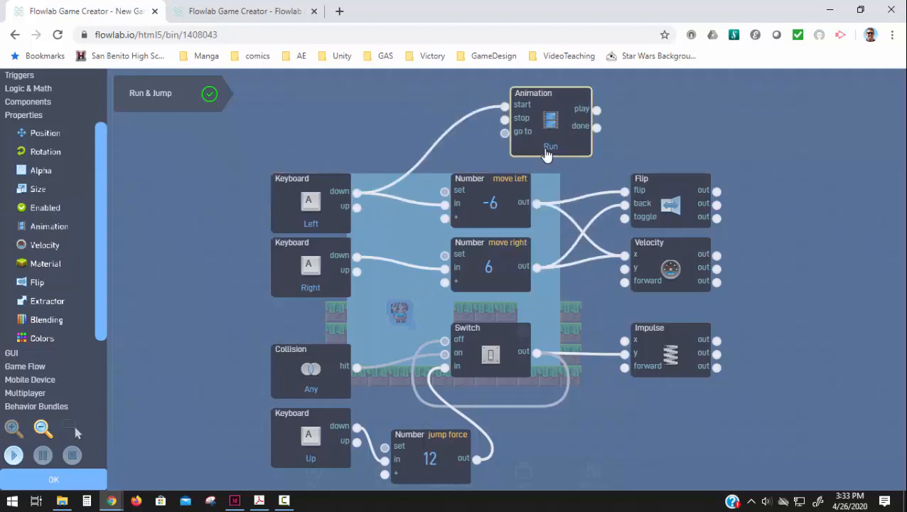
left_click(545, 146)
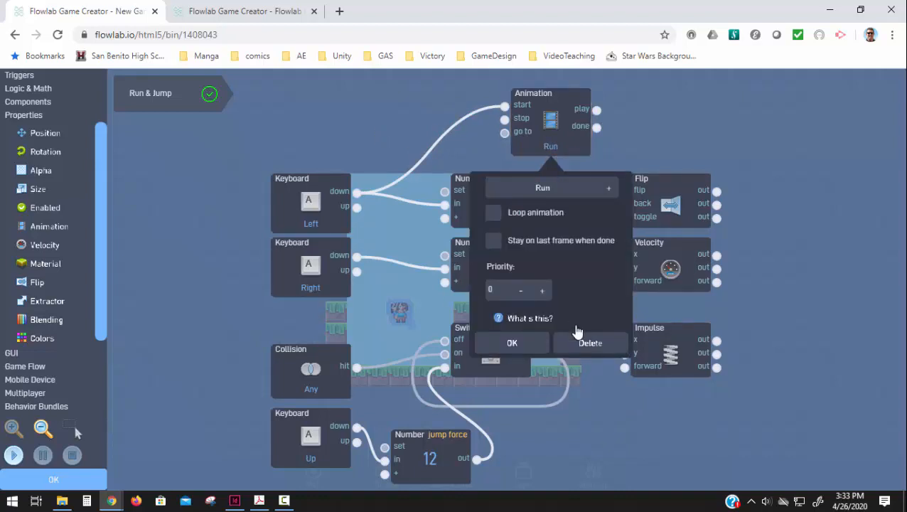
left_click(512, 343)
left_click_drag(357, 257, 508, 108)
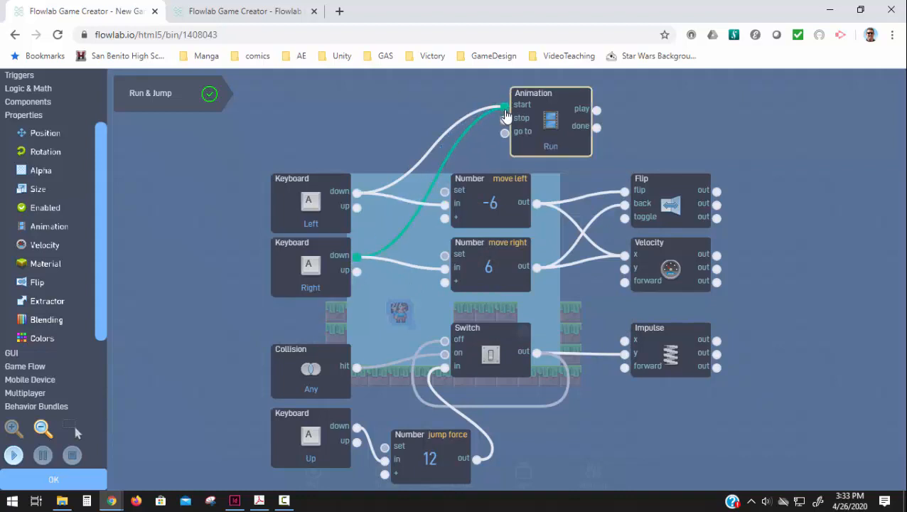
Test-play the level to check the running animation while moving and jumping the player.
scroll(189, 288, "down", 2)
scroll(189, 288, "down", 3)
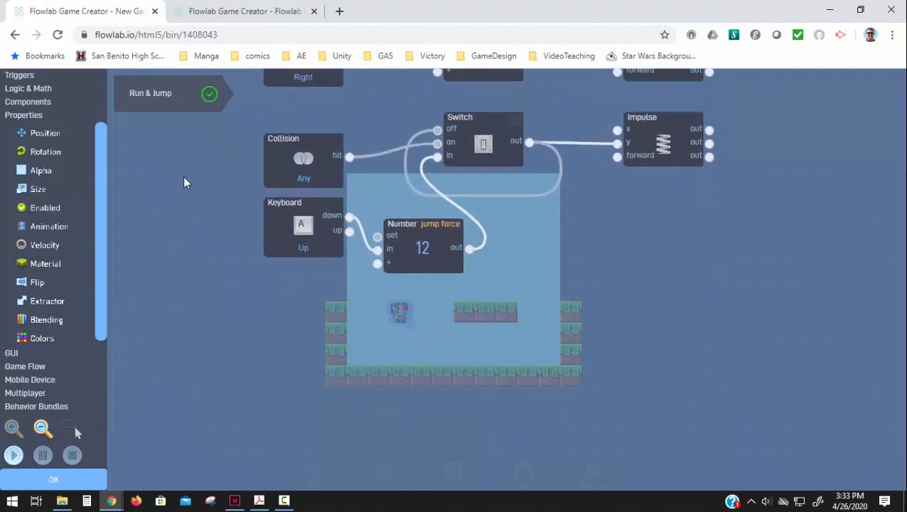
left_click(11, 456)
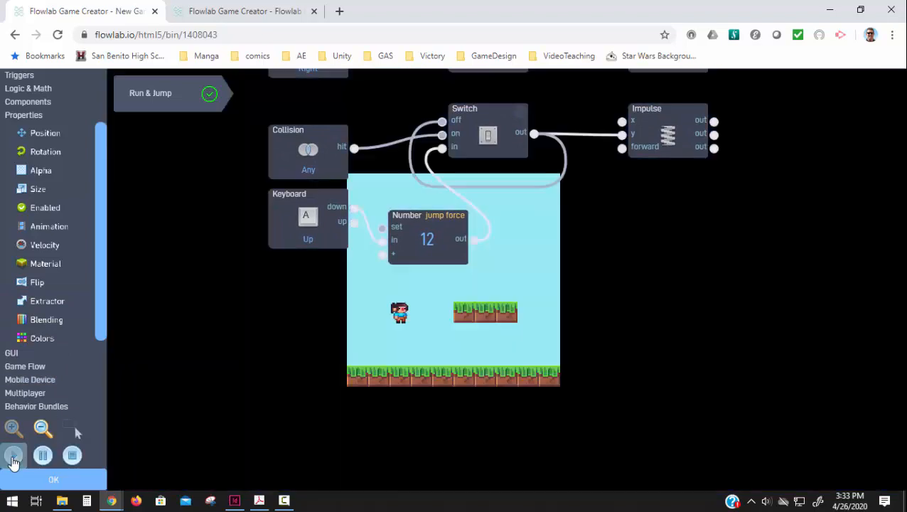
key("Right")
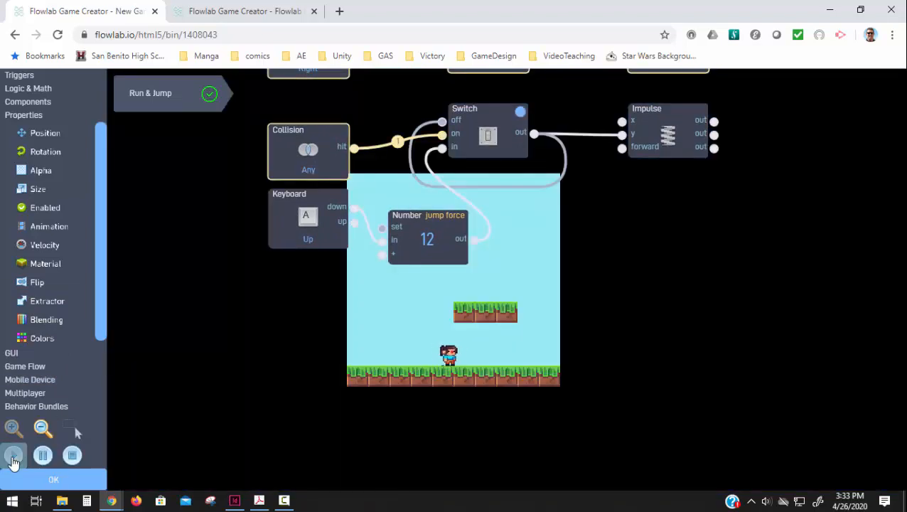
key("Left")
key("Right")
key("Left")
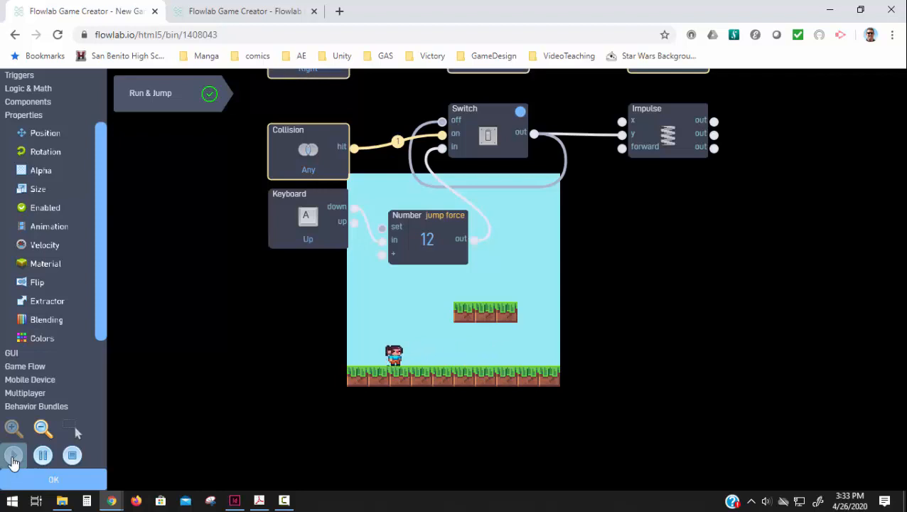
key("Right")
key("a")
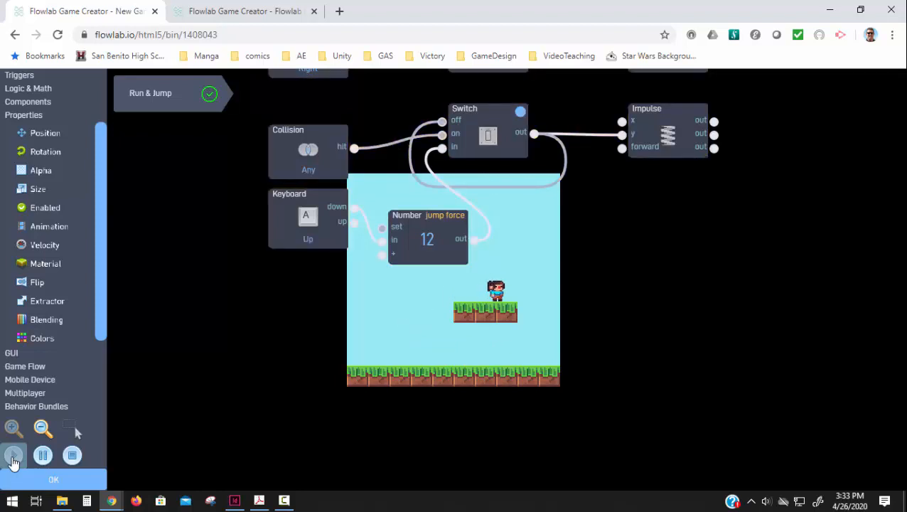